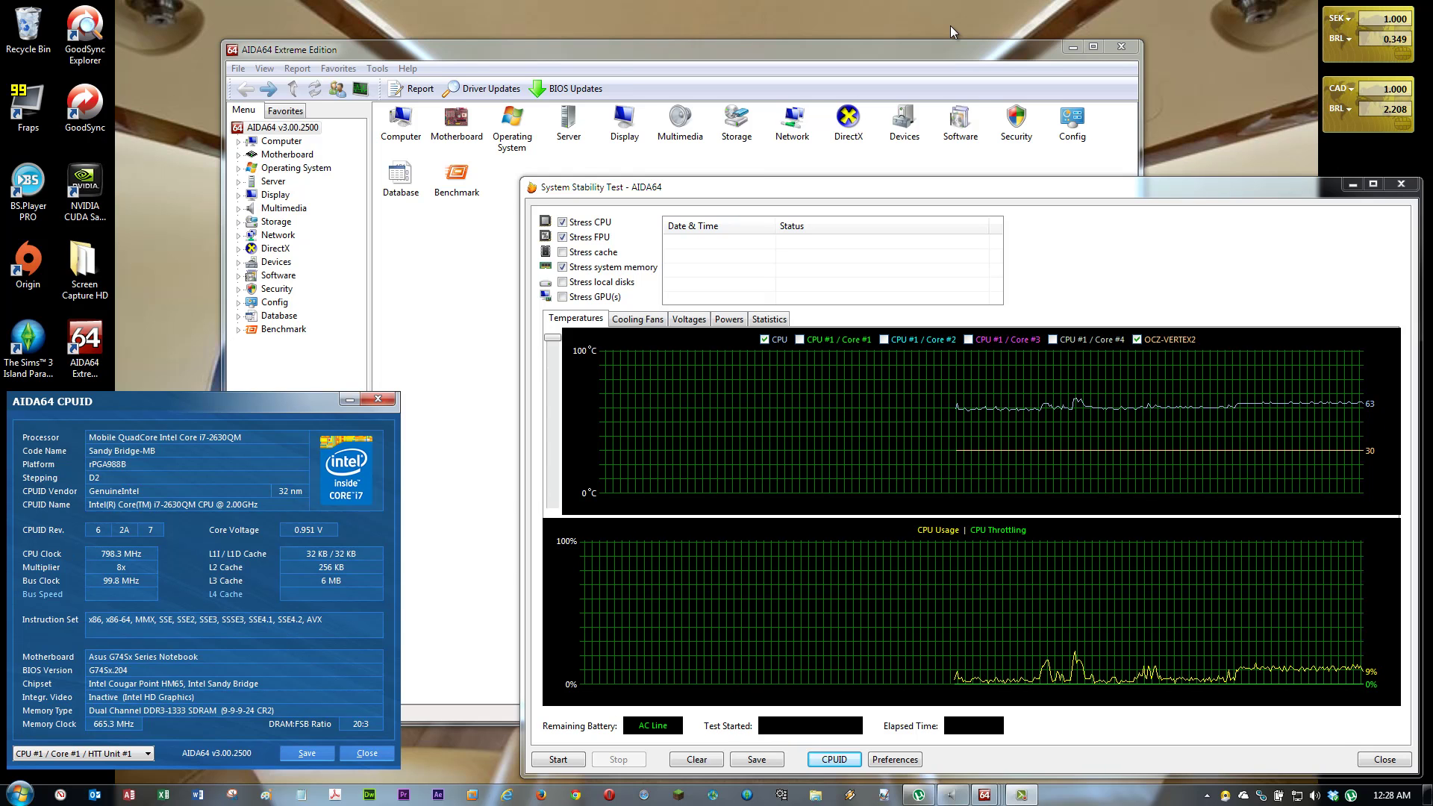
Uncheck Stress FPU and Stress system memory, leaving only Stress CPU, and reposition the stability test window.
left_click(563, 236)
left_click(563, 268)
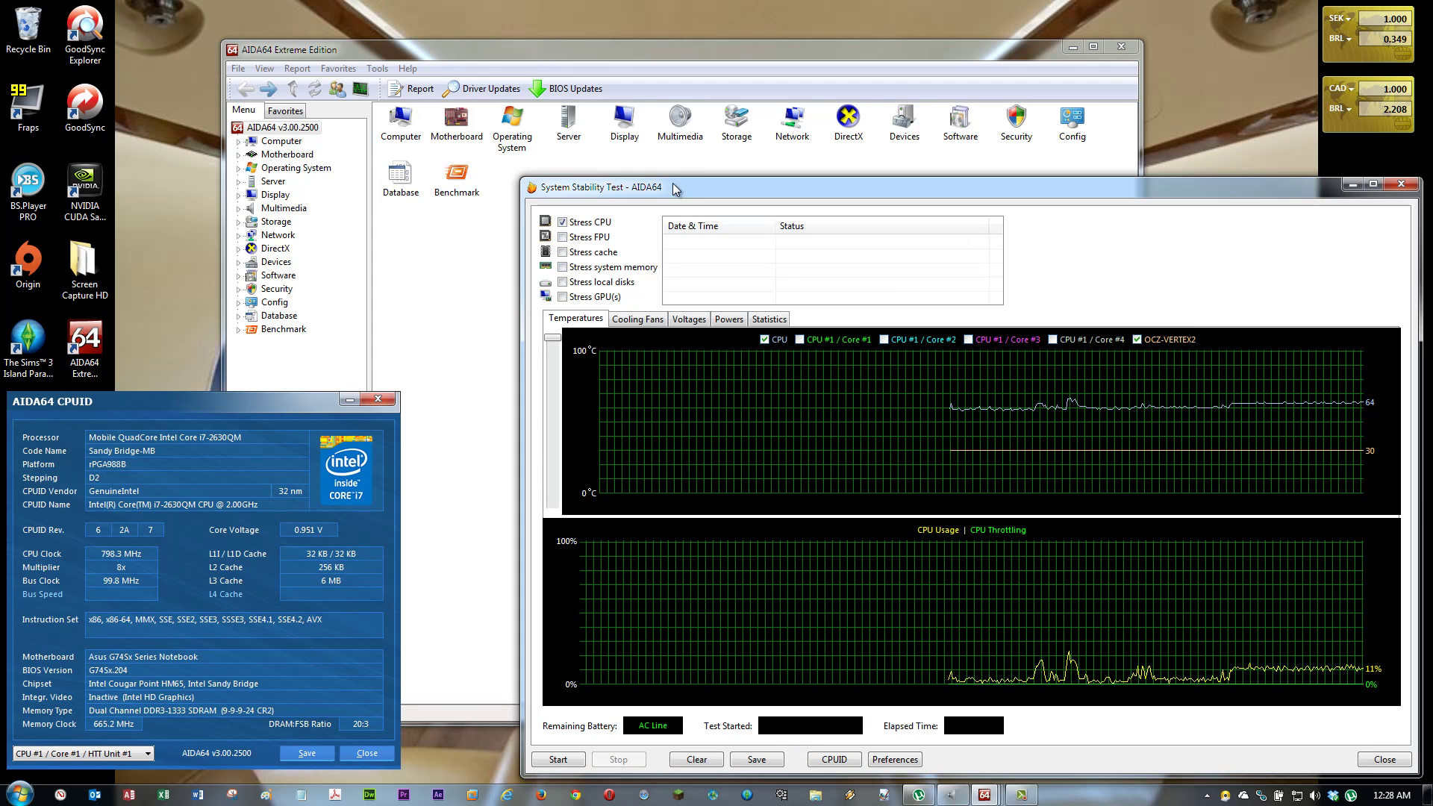
left_click_drag(683, 186, 618, 134)
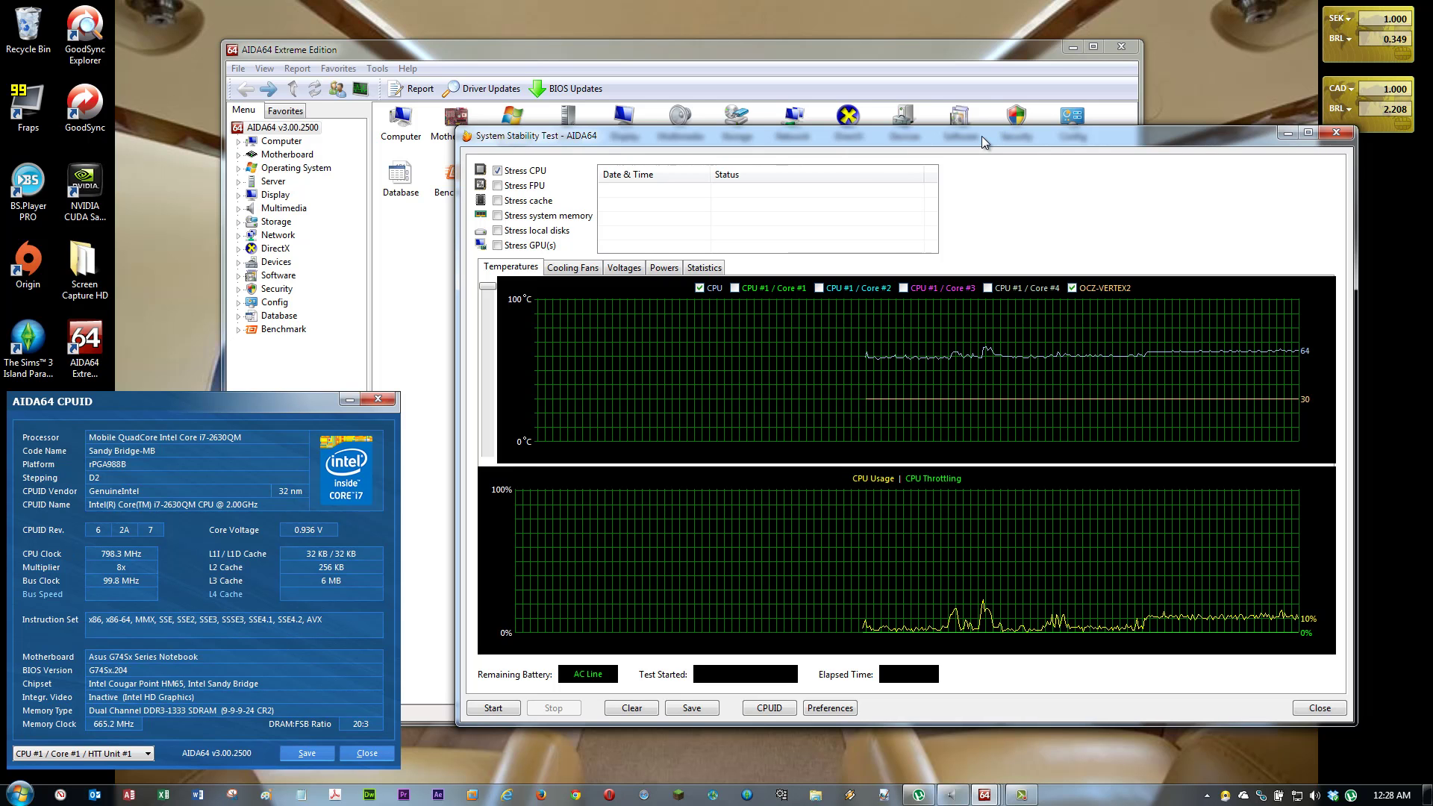
left_click_drag(982, 136, 1017, 170)
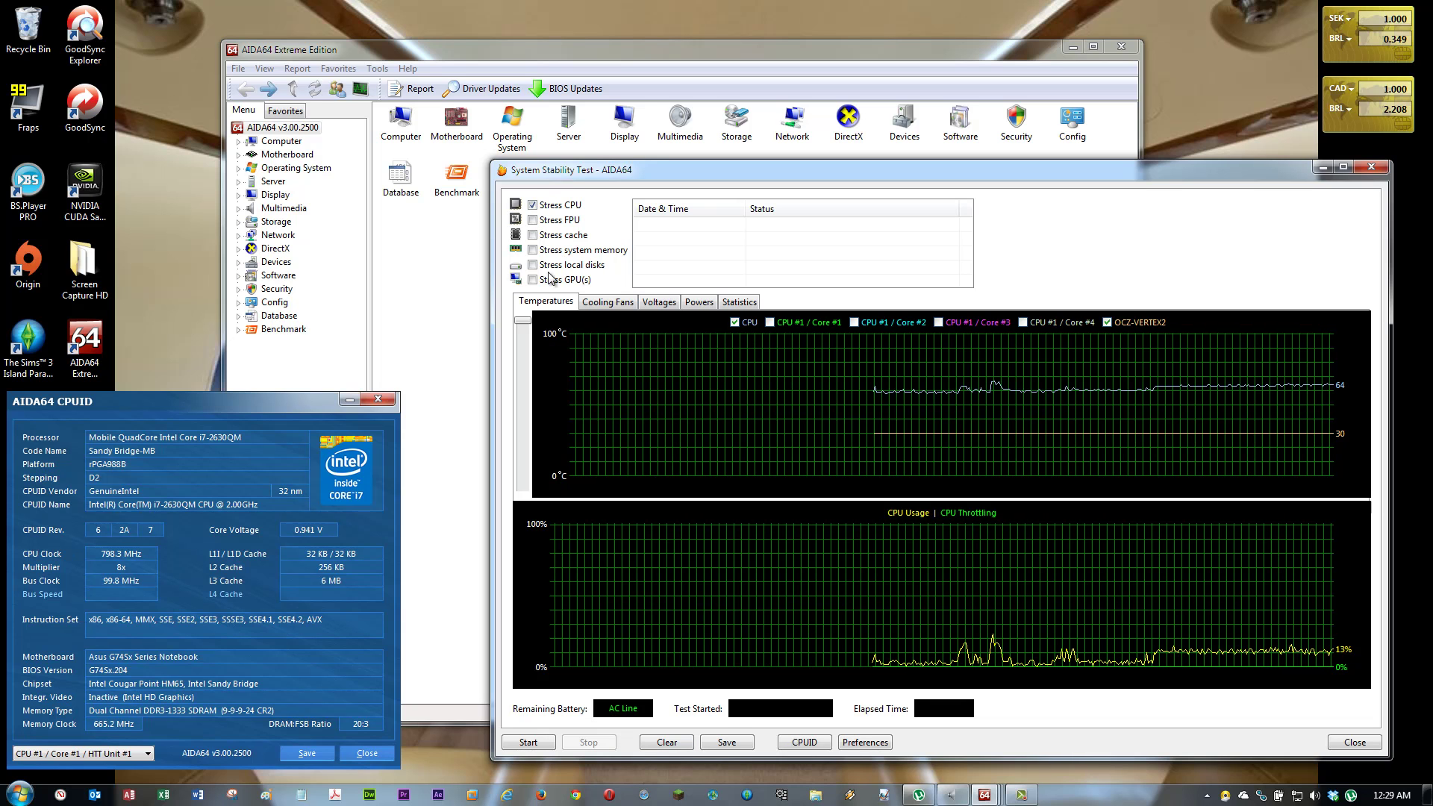
Start the CPU-only stress test and let it run about a minute, shifting the CPUID panel right.
left_click(528, 742)
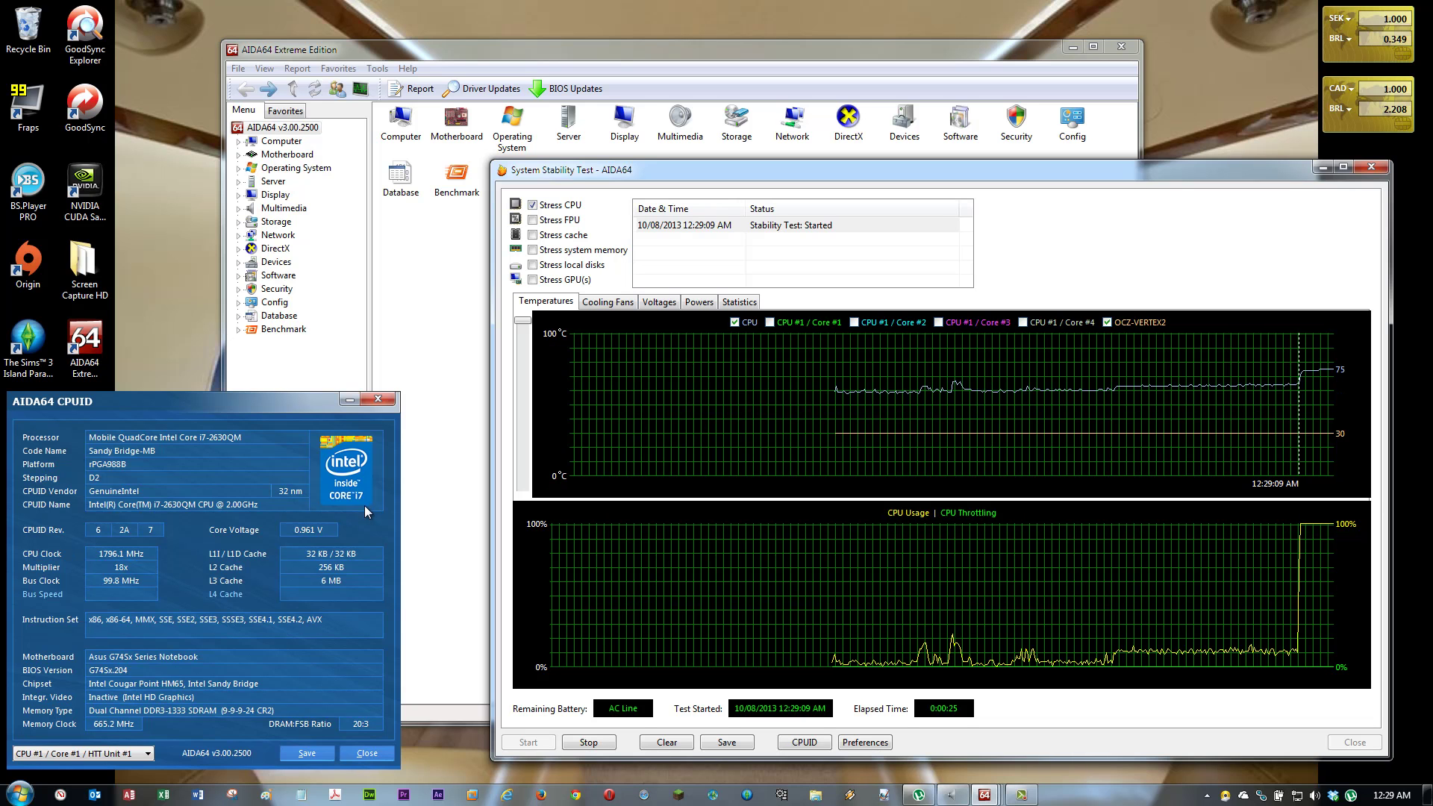
left_click_drag(152, 400, 175, 390)
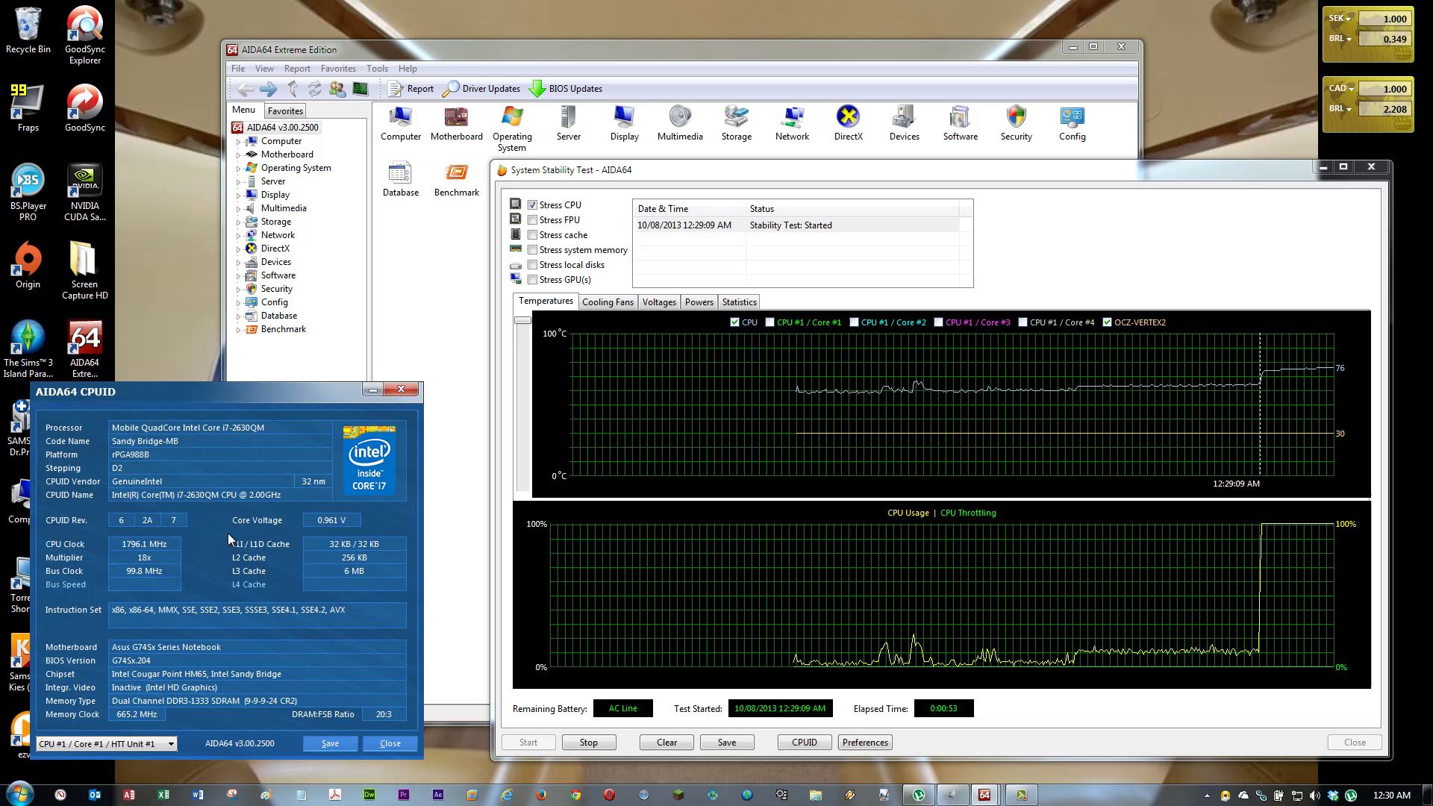
Stop the stress test, then briefly open and close the power plan page from the battery icon.
left_click(588, 743)
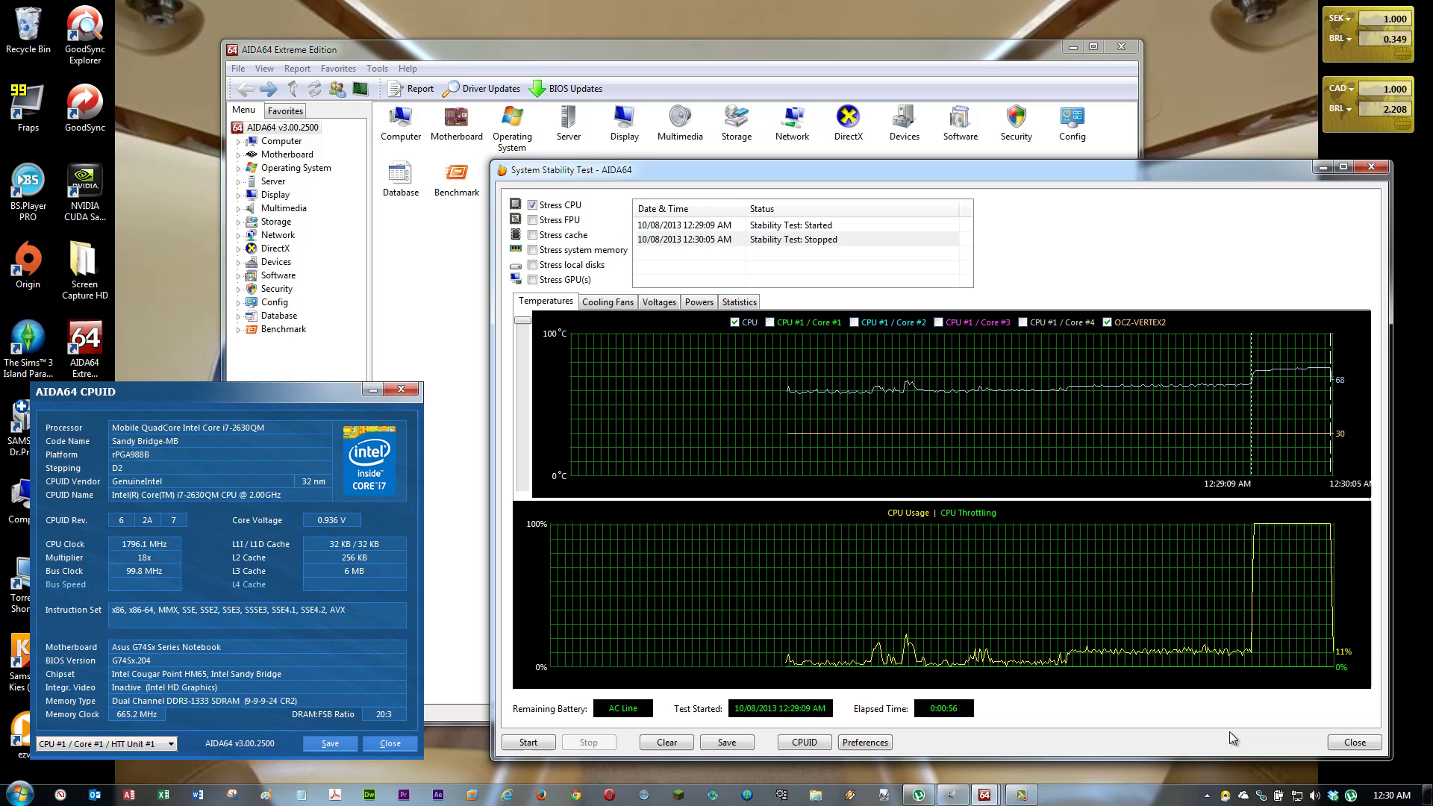
right_click(1278, 797)
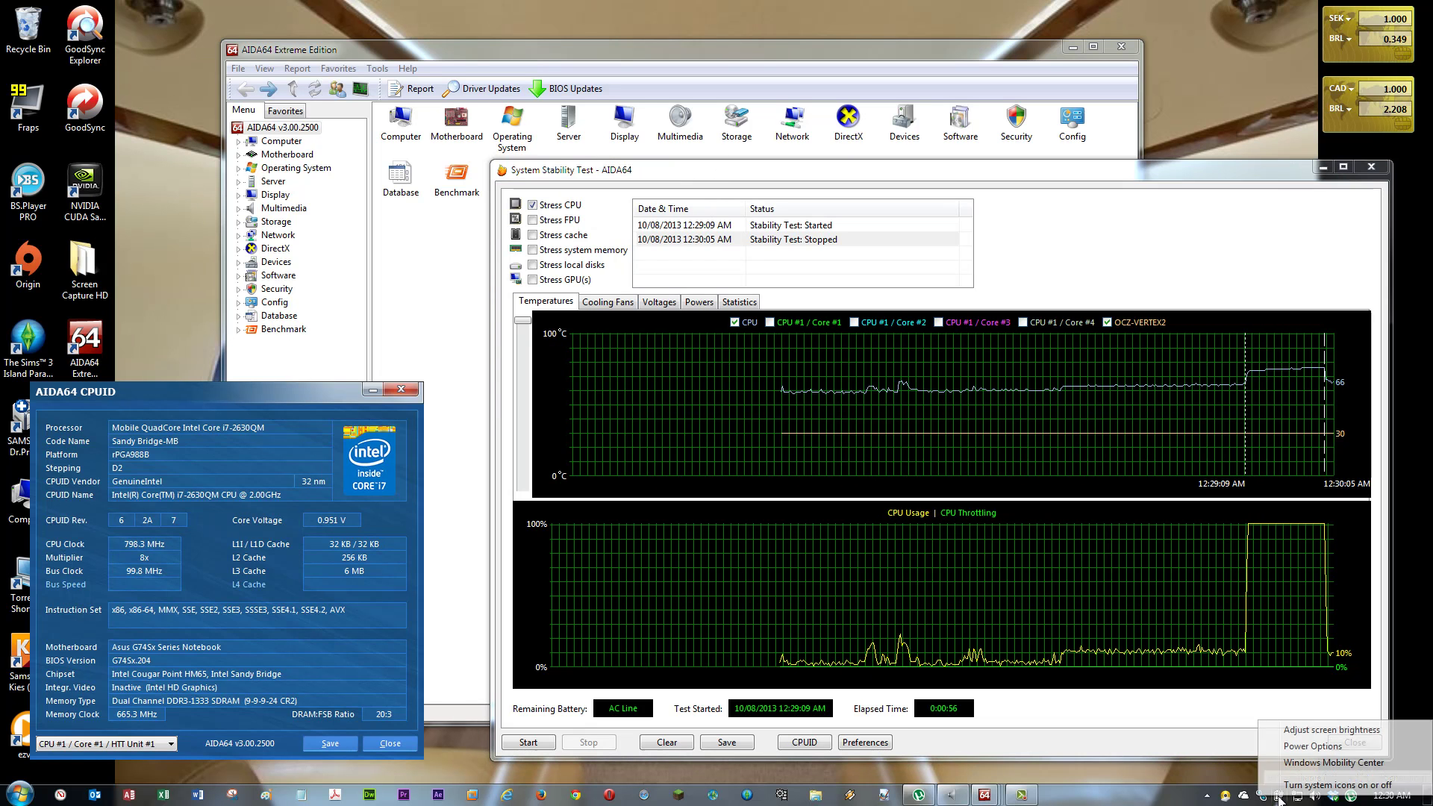
key("Escape")
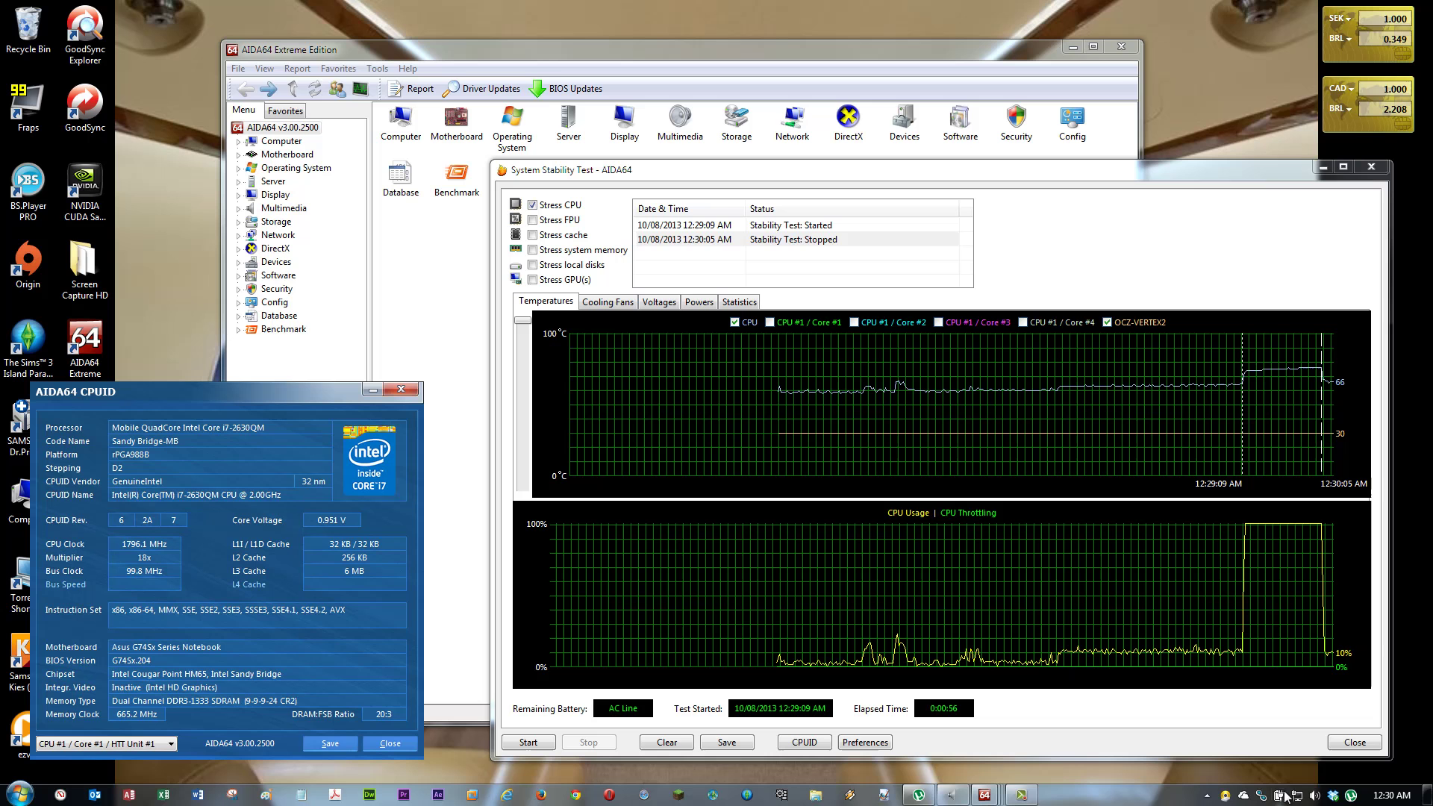
right_click(1279, 797)
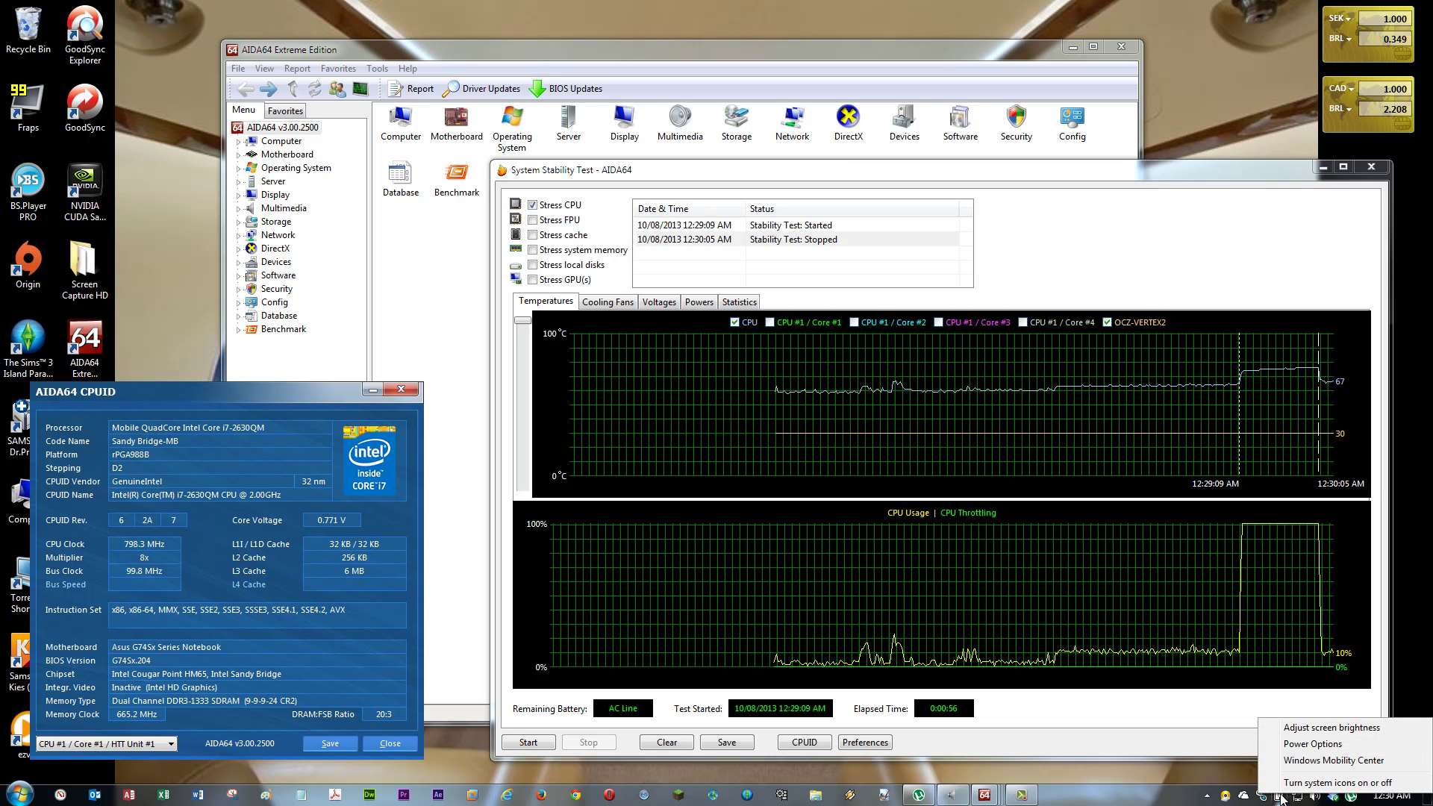
left_click(1310, 744)
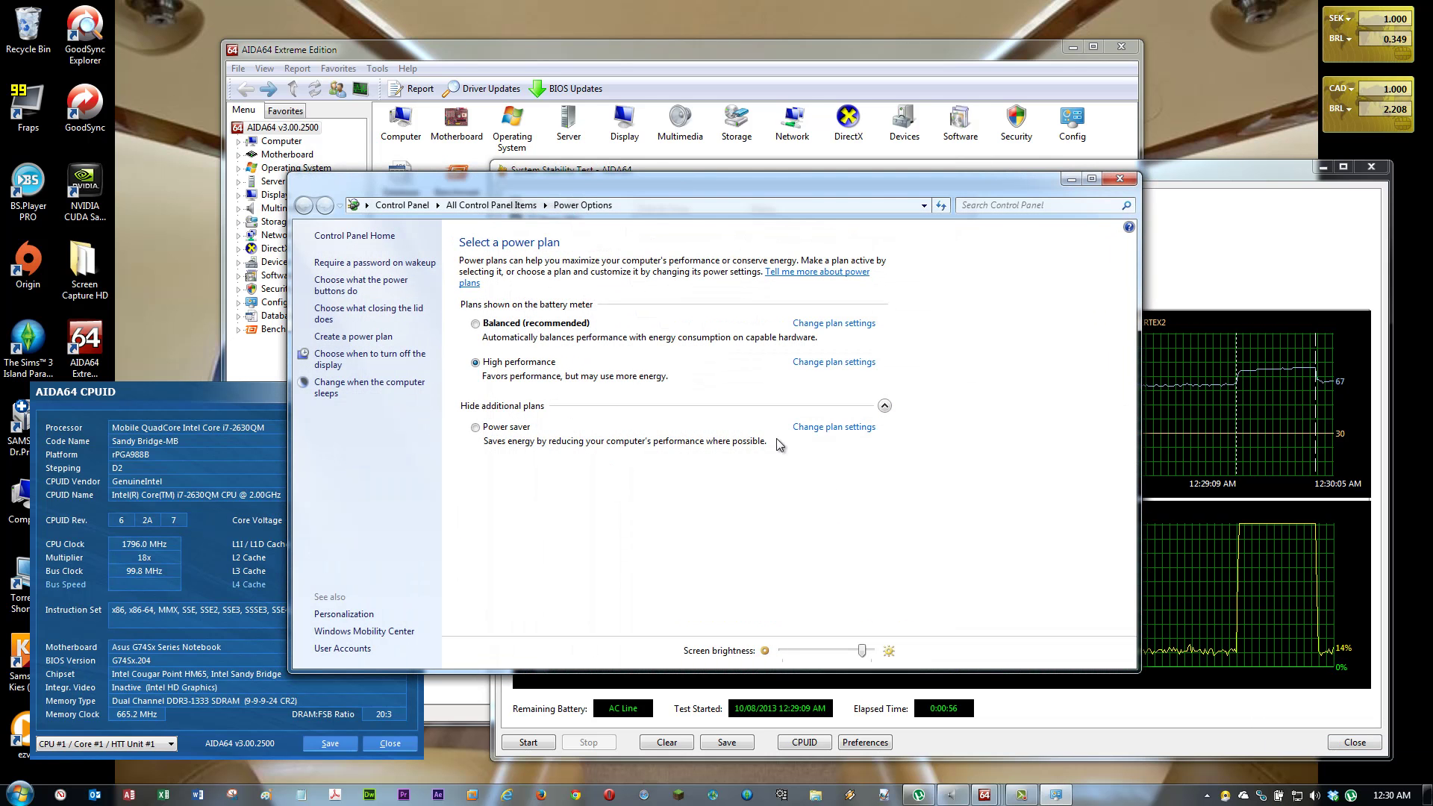
left_click(1116, 178)
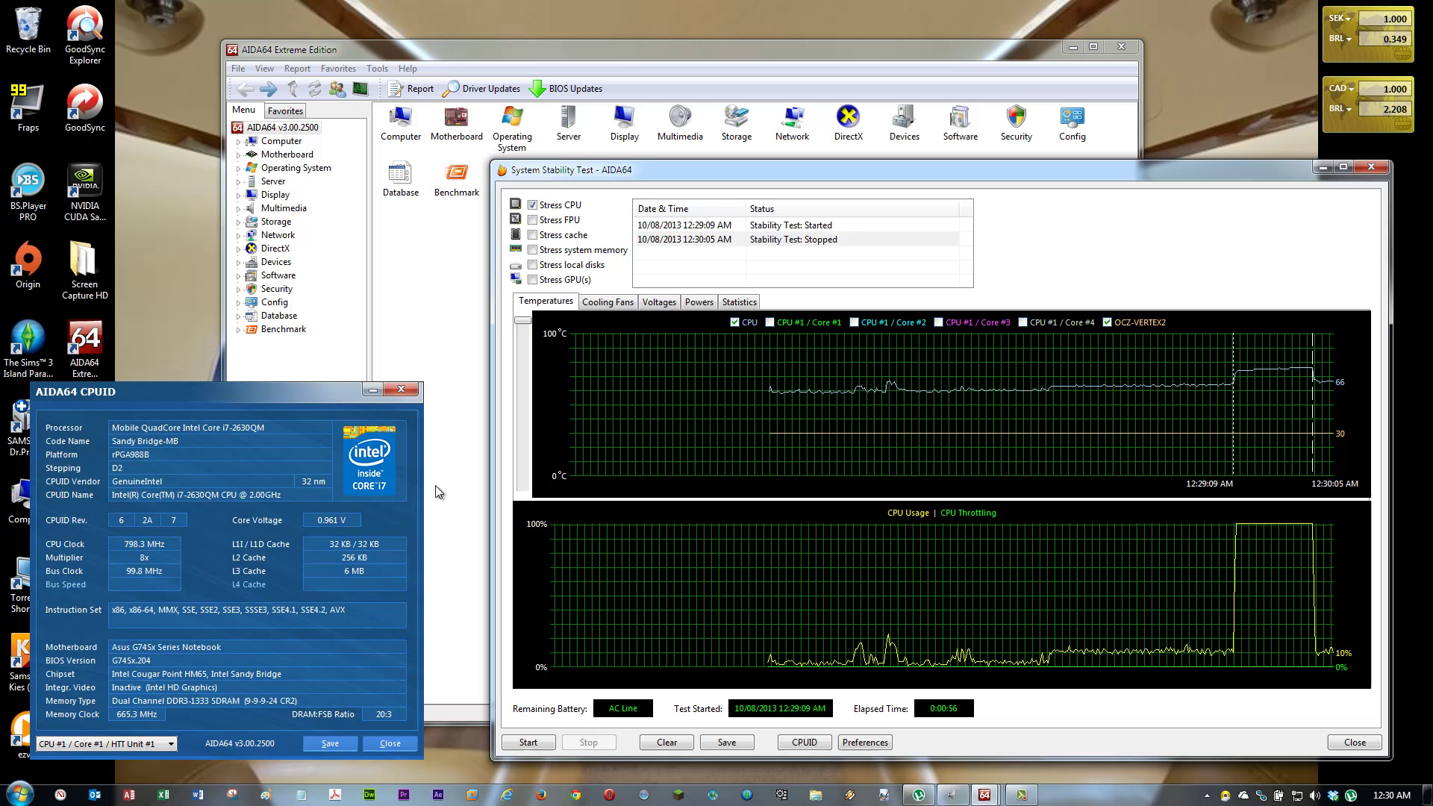
Open Power Options through the Start menu's Control Panel.
key("super")
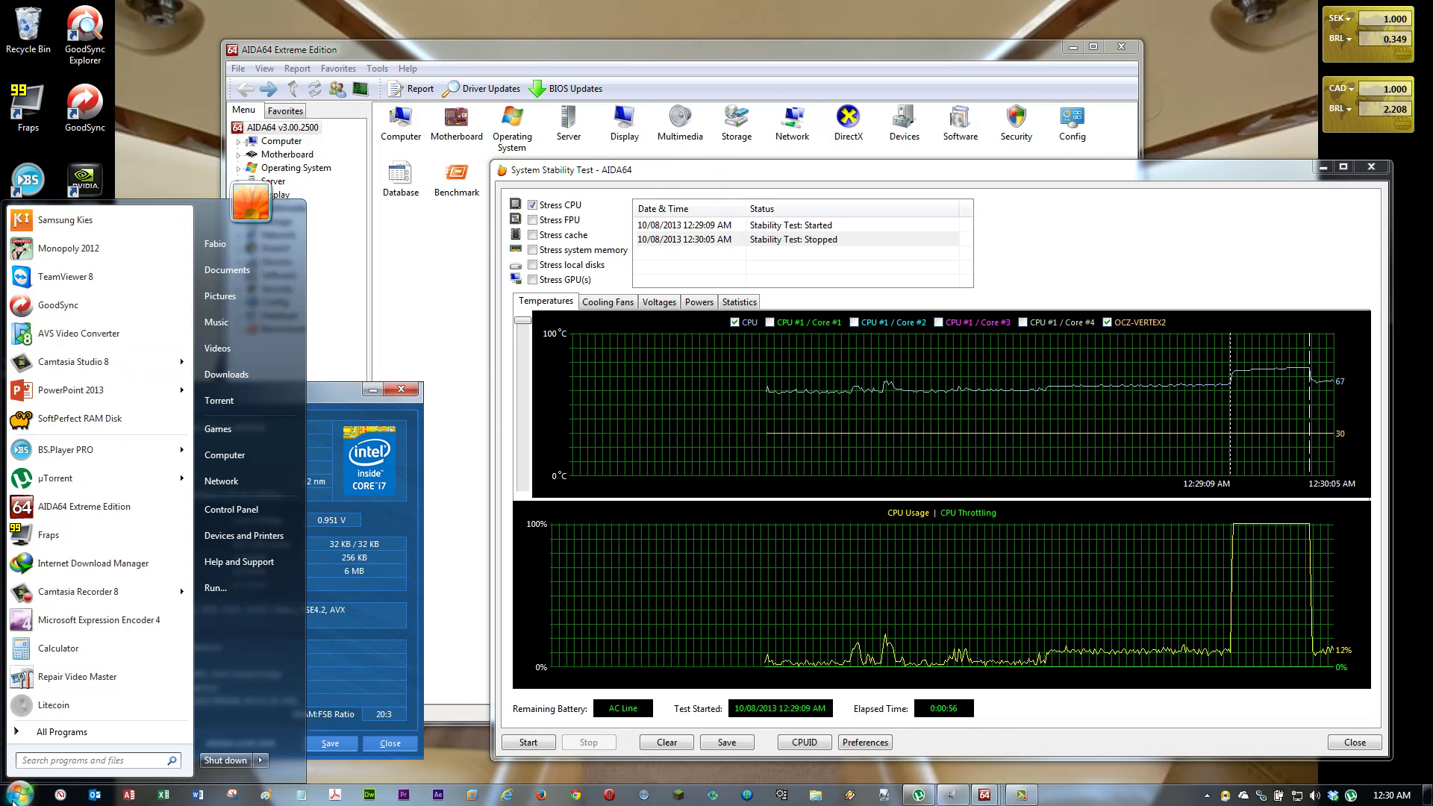
left_click(234, 508)
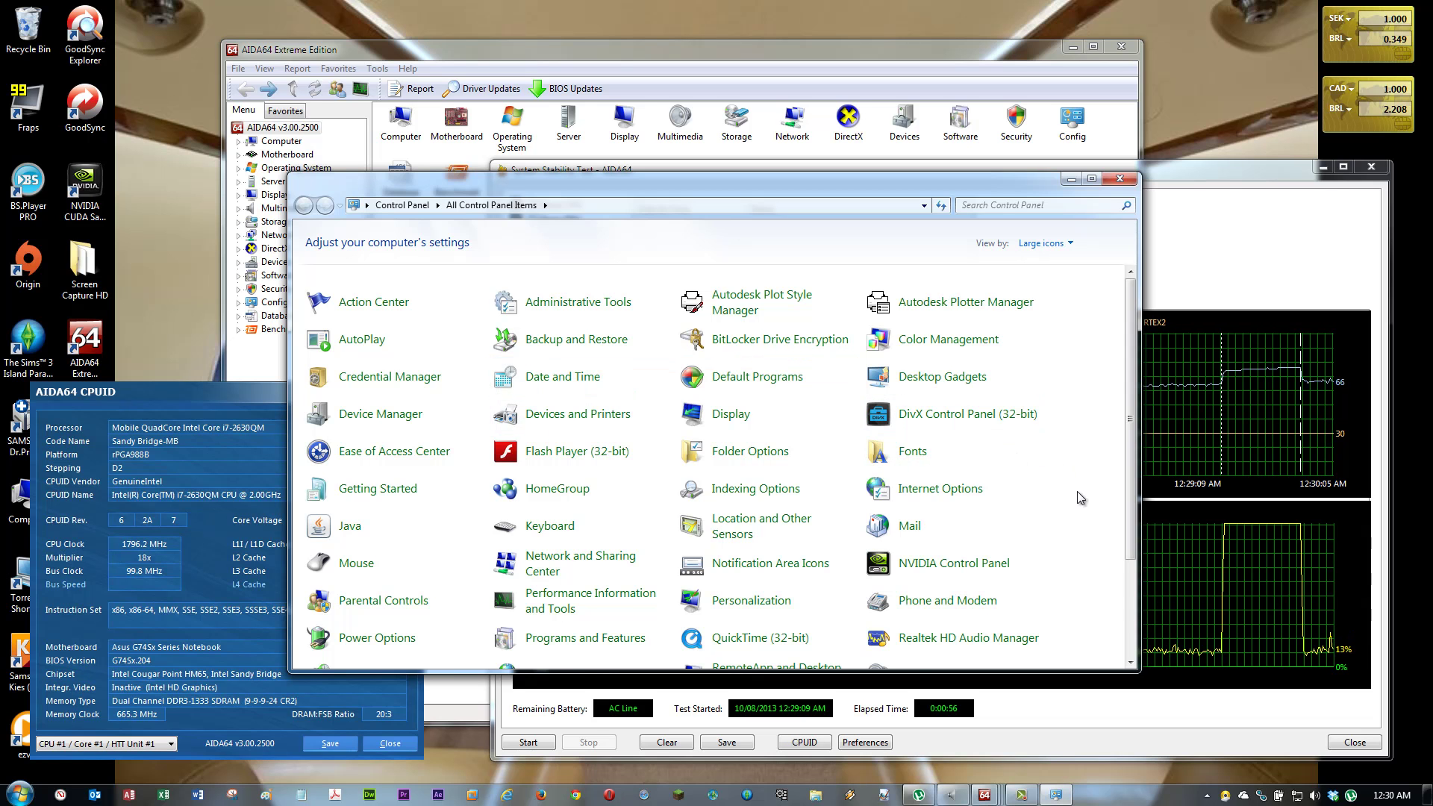
scroll(1080, 498, "down", 1)
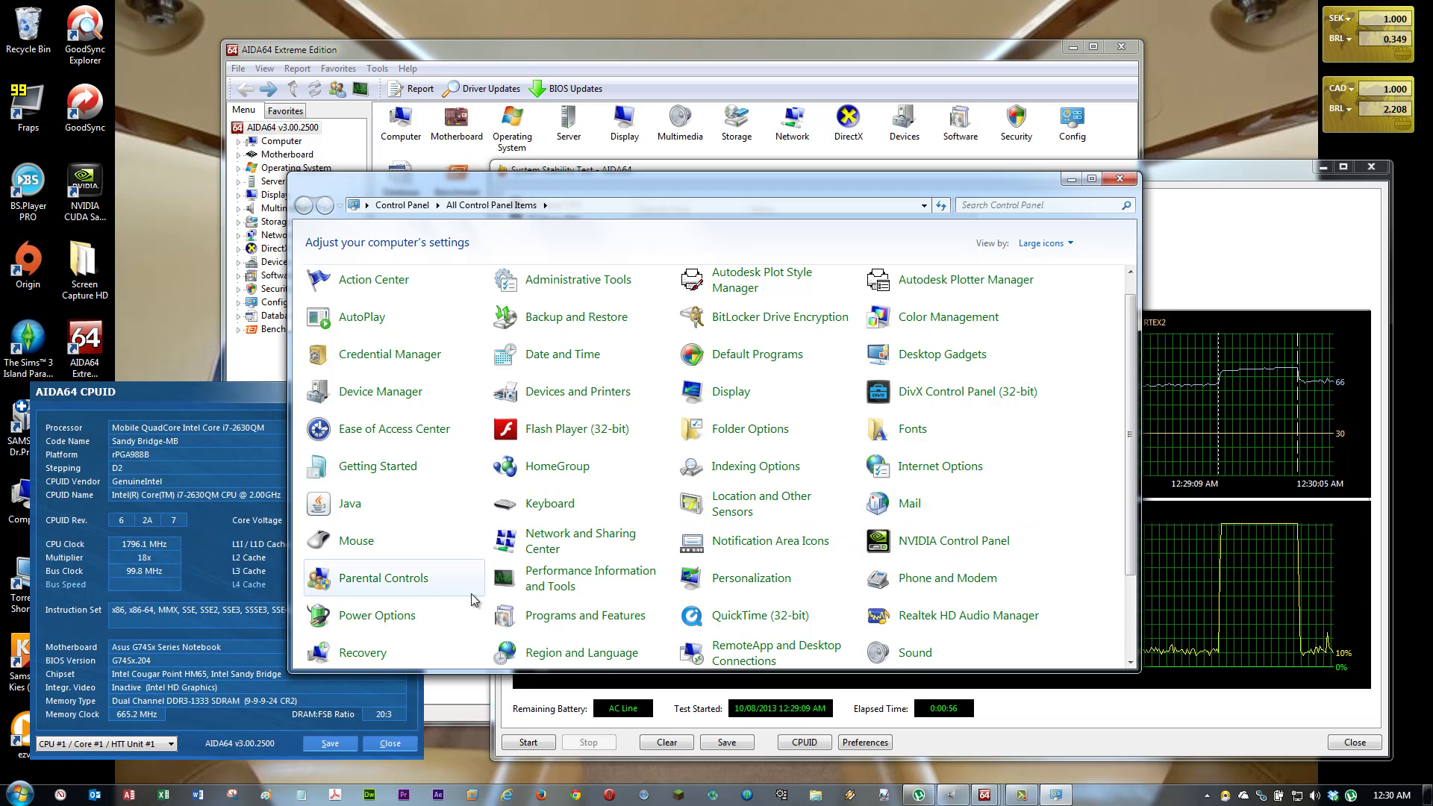
left_click(377, 616)
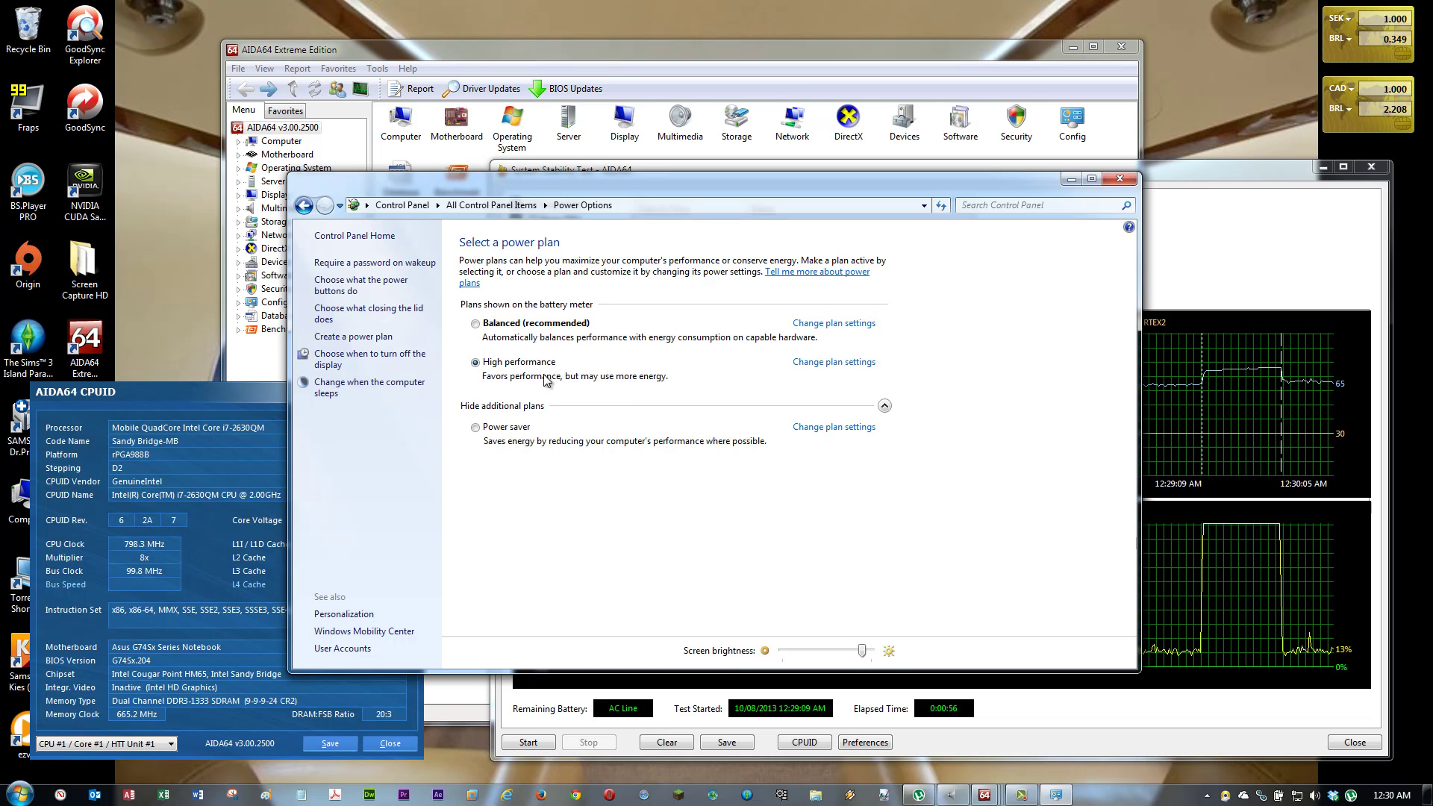
Open High performance's advanced settings and expand Processor power management to show minimum processor state 1%.
left_click(805, 363)
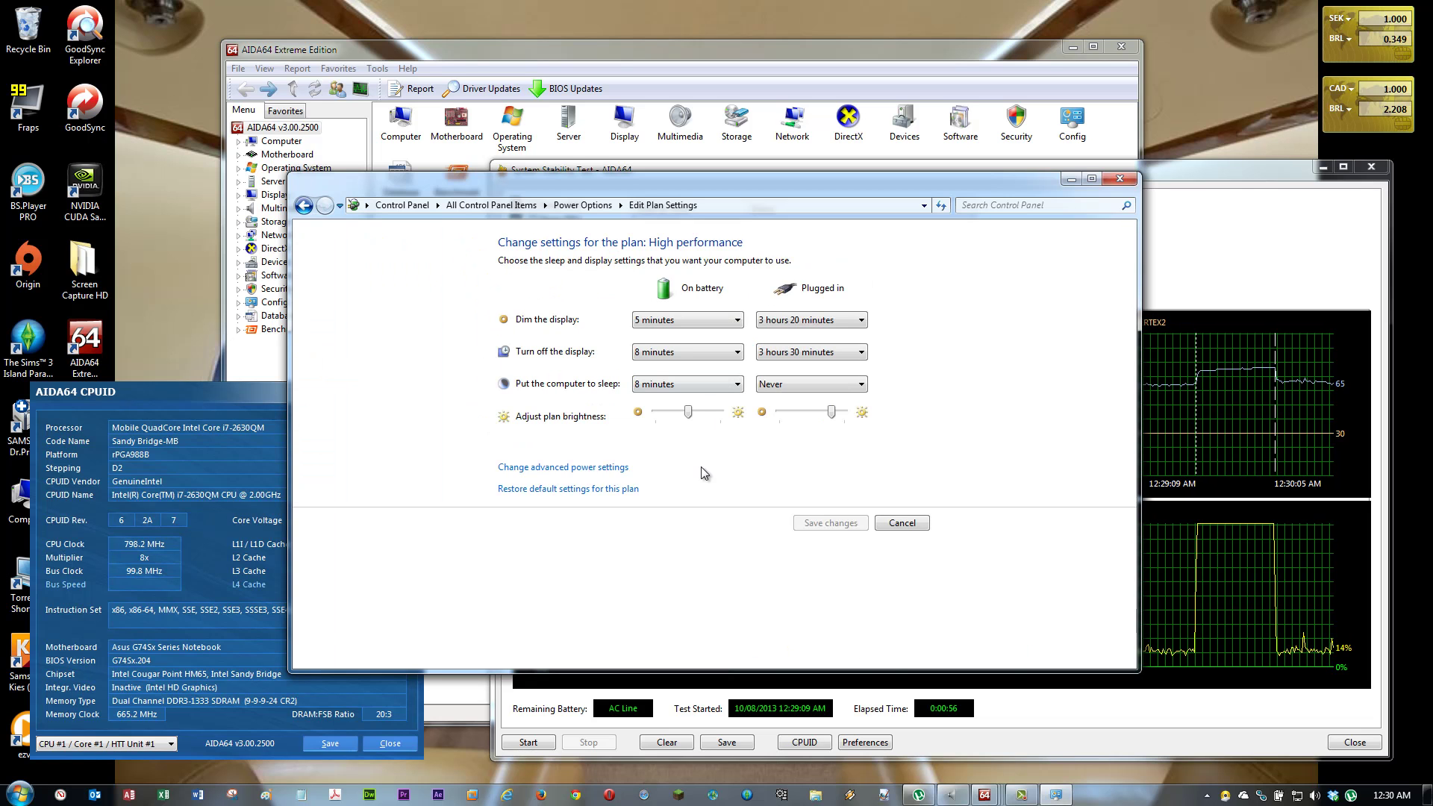
left_click(553, 469)
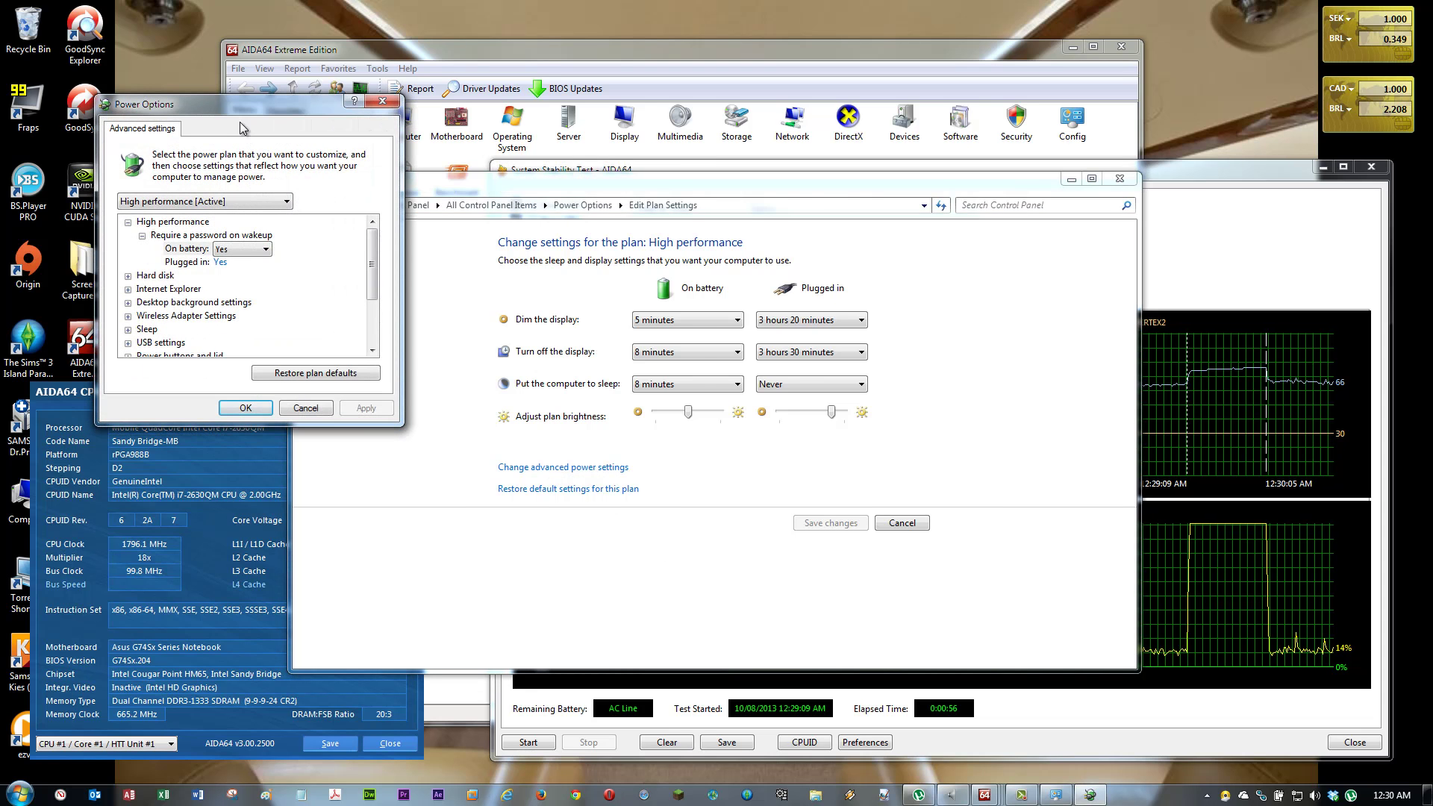
left_click_drag(239, 106, 792, 208)
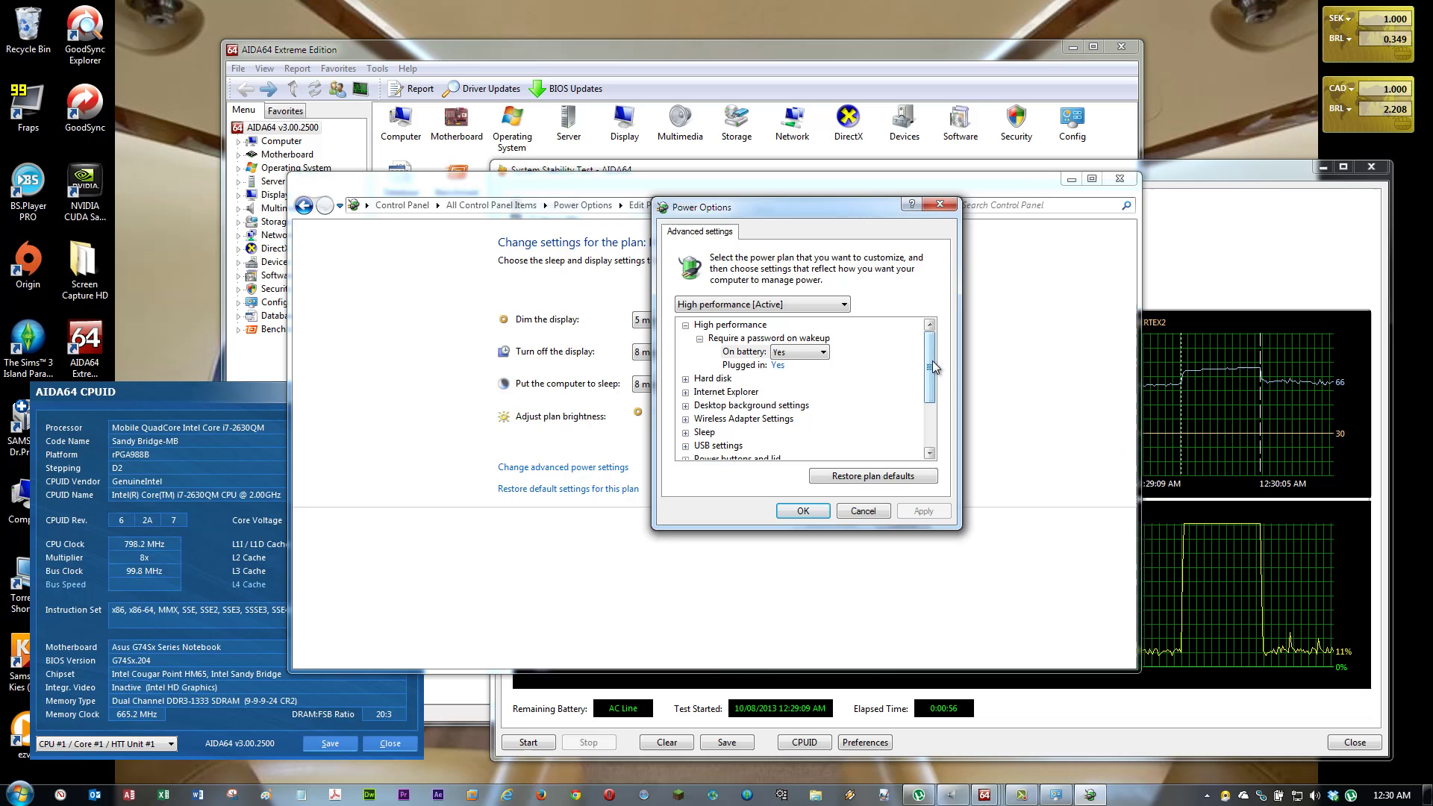
left_click_drag(933, 363, 935, 415)
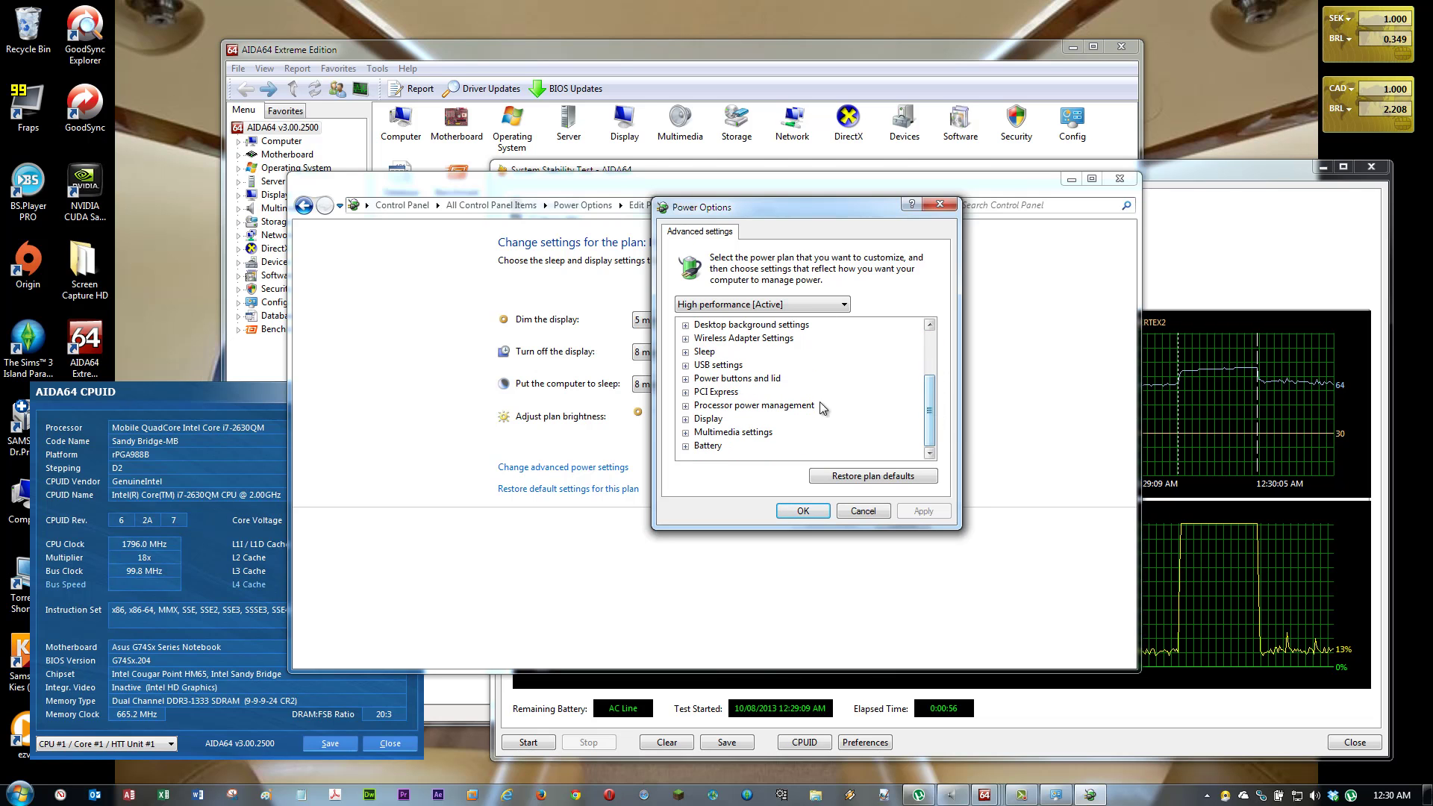
left_click(685, 405)
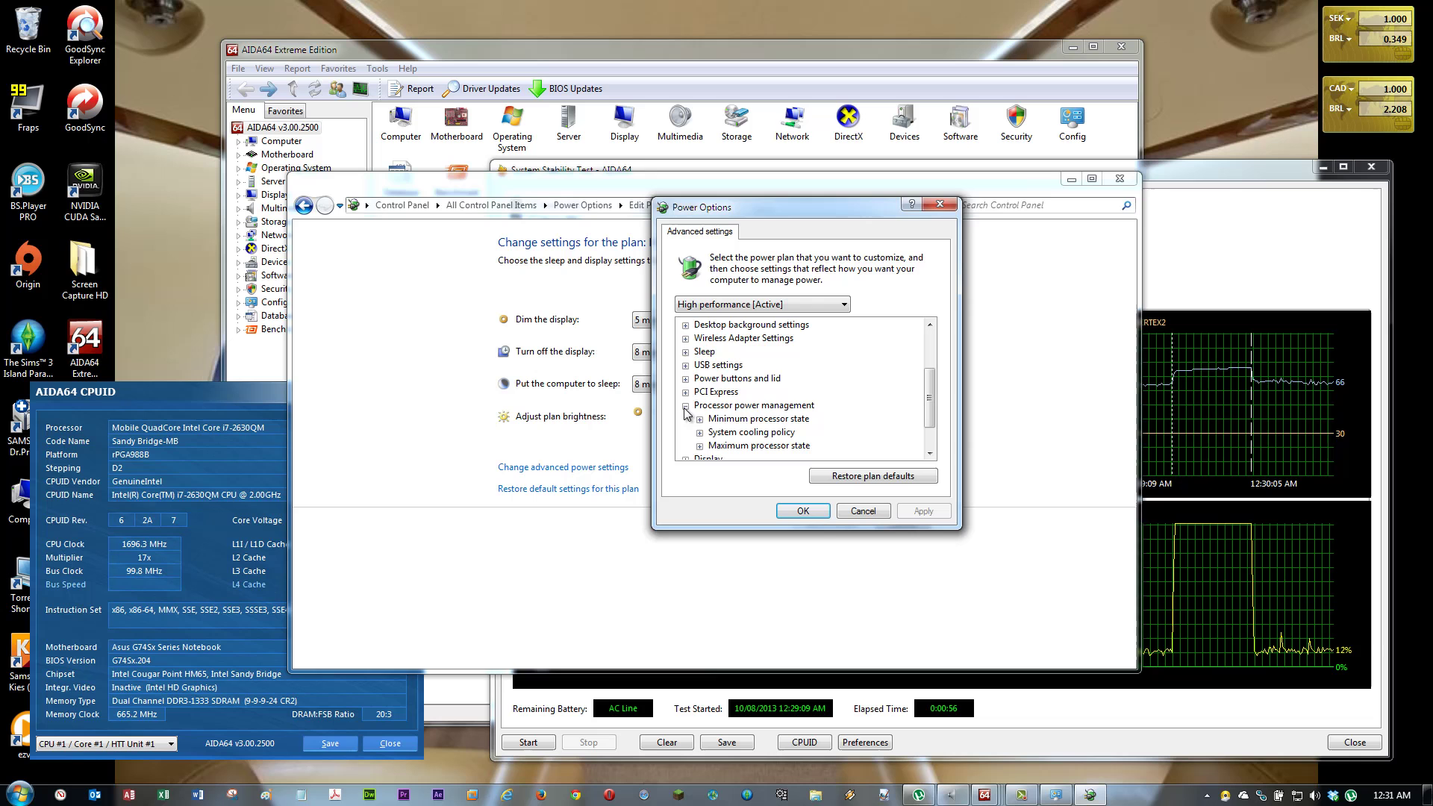
left_click_drag(923, 406, 933, 437)
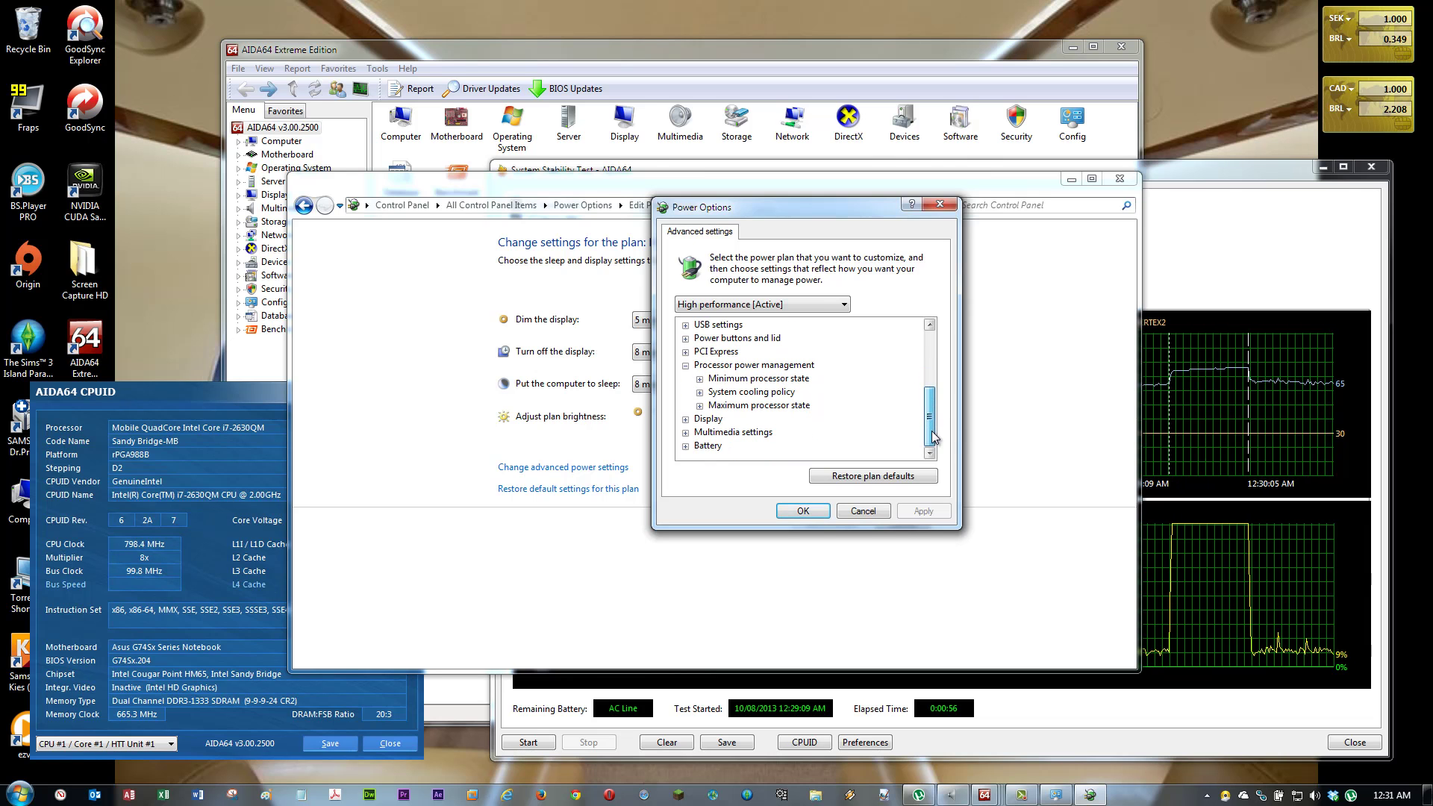
left_click(699, 379)
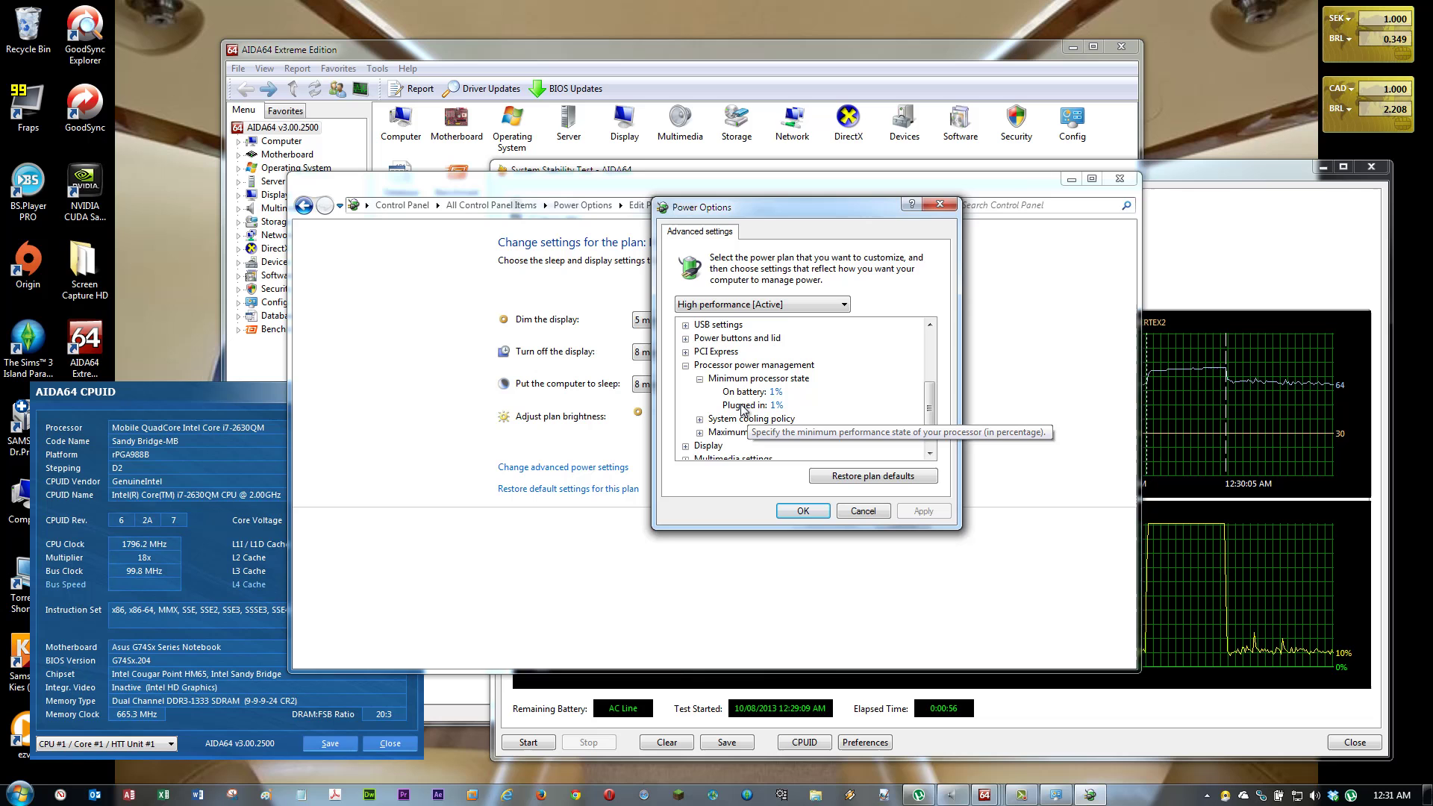
Expand Maximum processor state and enter 100 for Plugged in, keeping On battery at 60%.
left_click(699, 432)
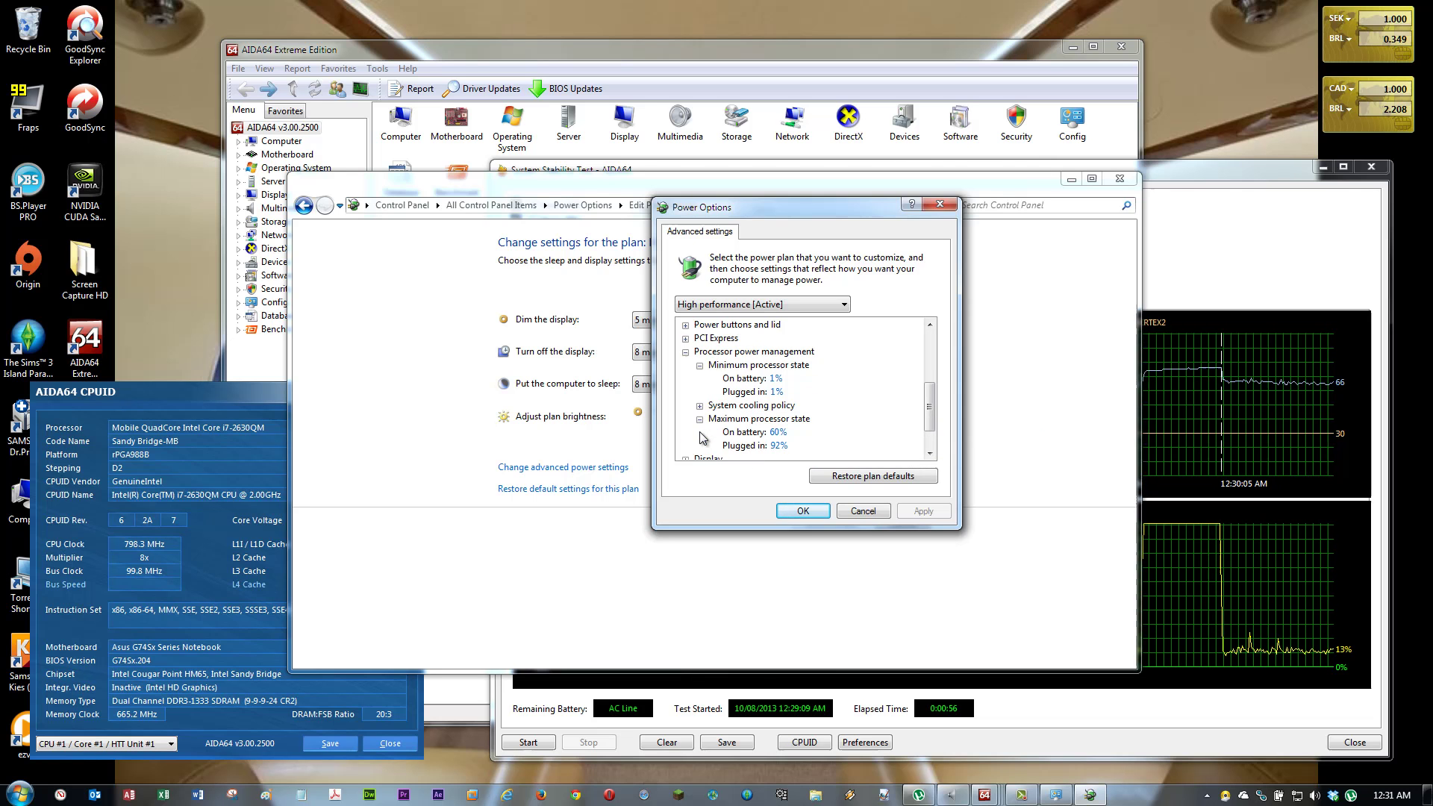
left_click(778, 446)
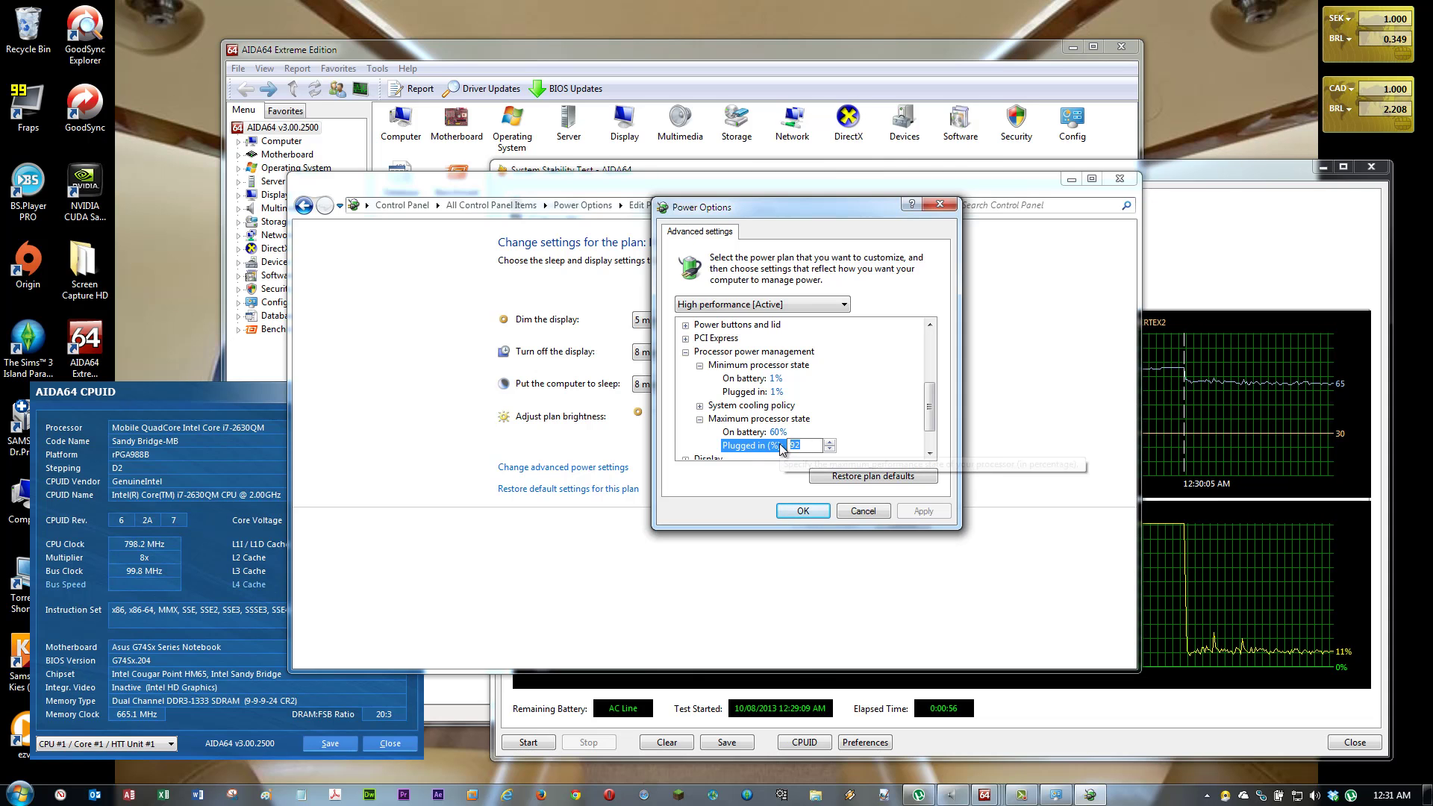
key("BackSpace")
key("BackSpace")
type("100")
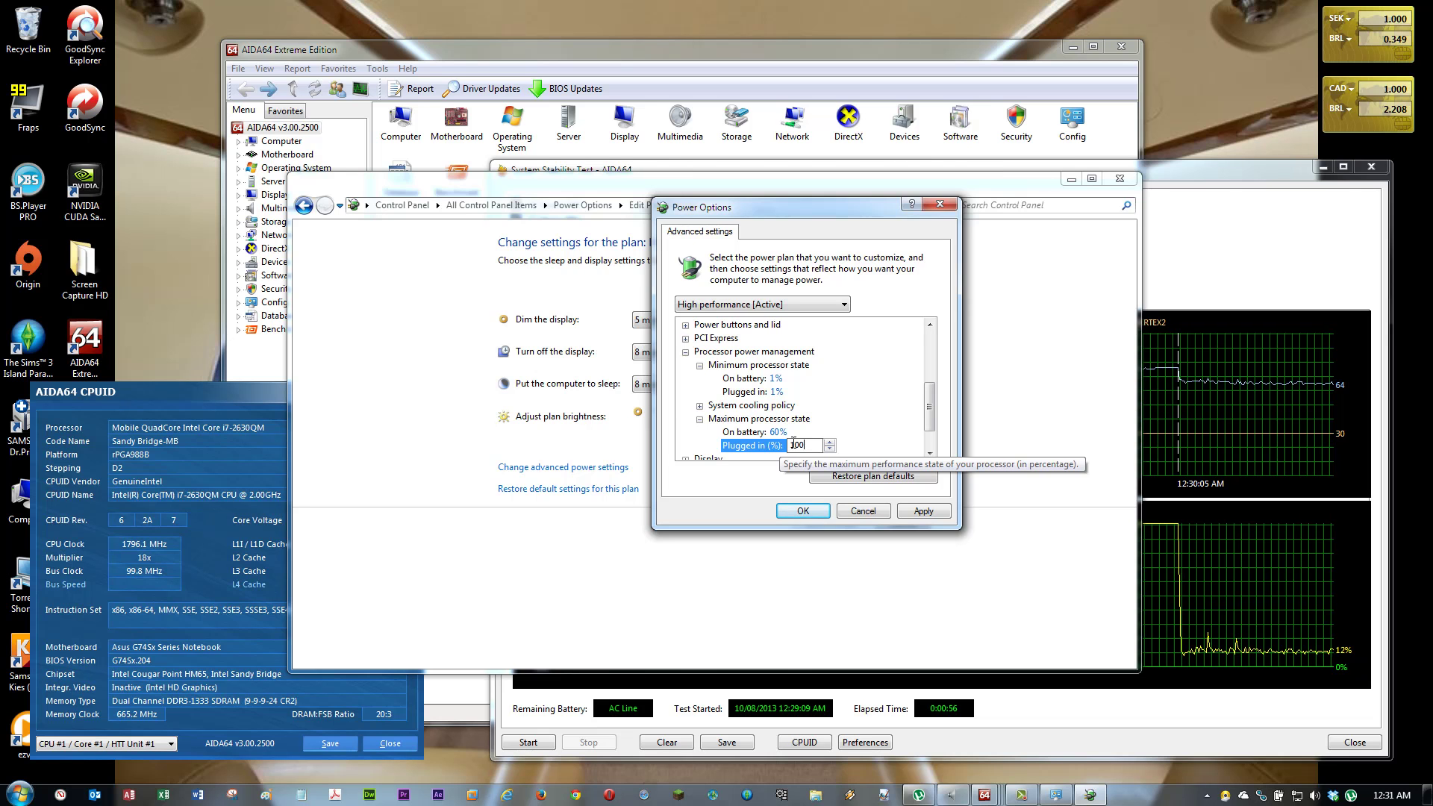
left_click(757, 435)
left_click(753, 445)
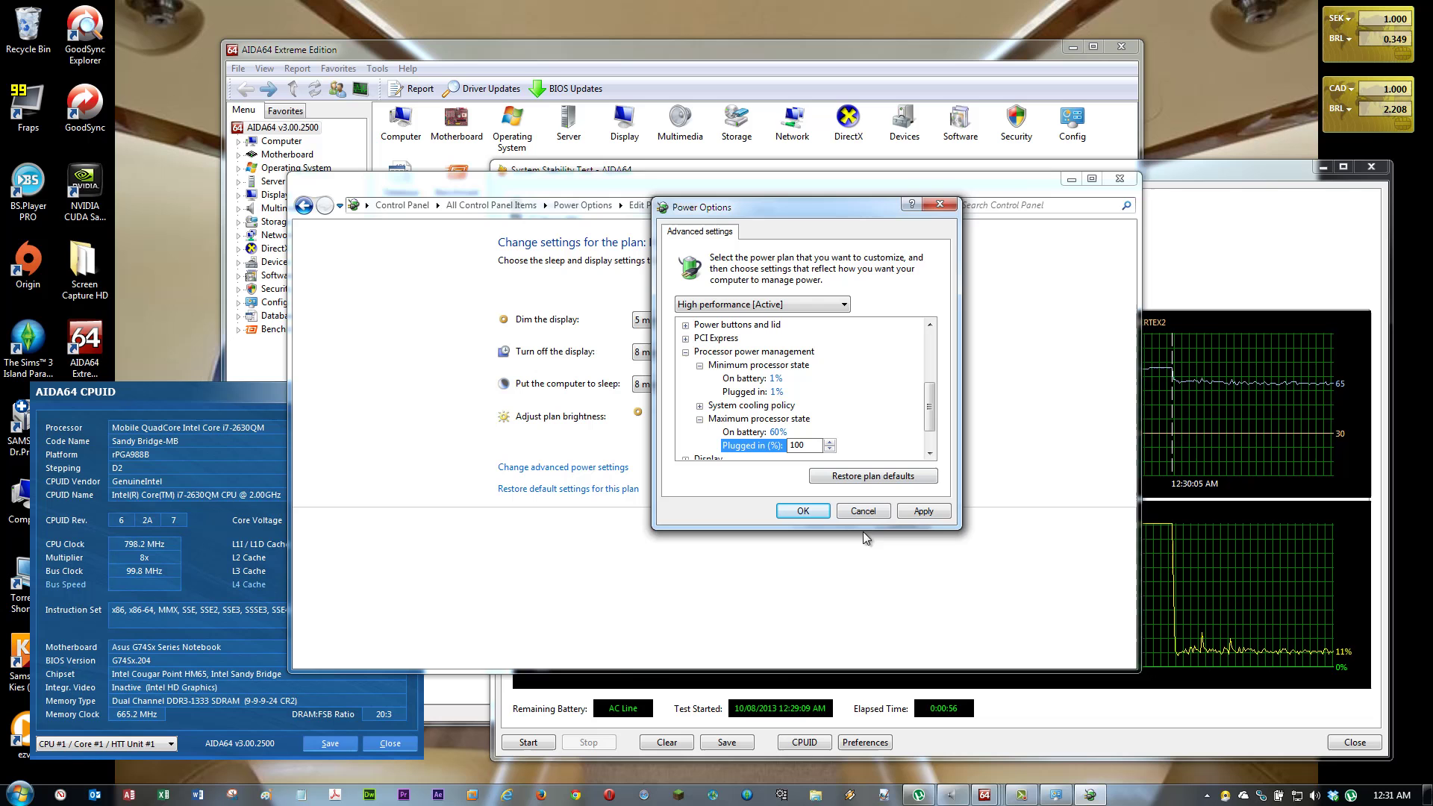
Apply the power setting, close Power Options, AIDA64 and the plan window, then relaunch AIDA64.
left_click(918, 512)
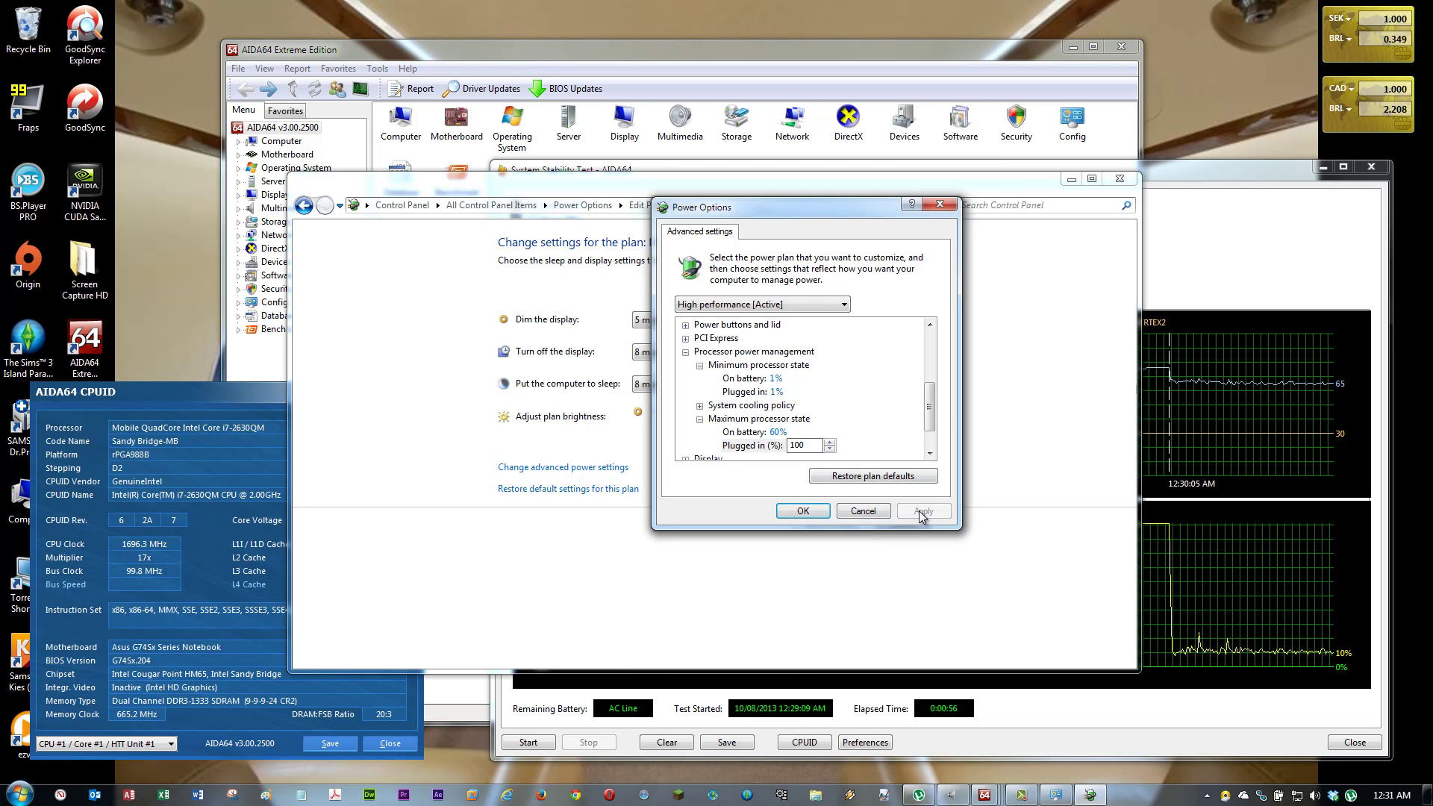
left_click_drag(799, 213, 1387, 358)
left_click(1381, 325)
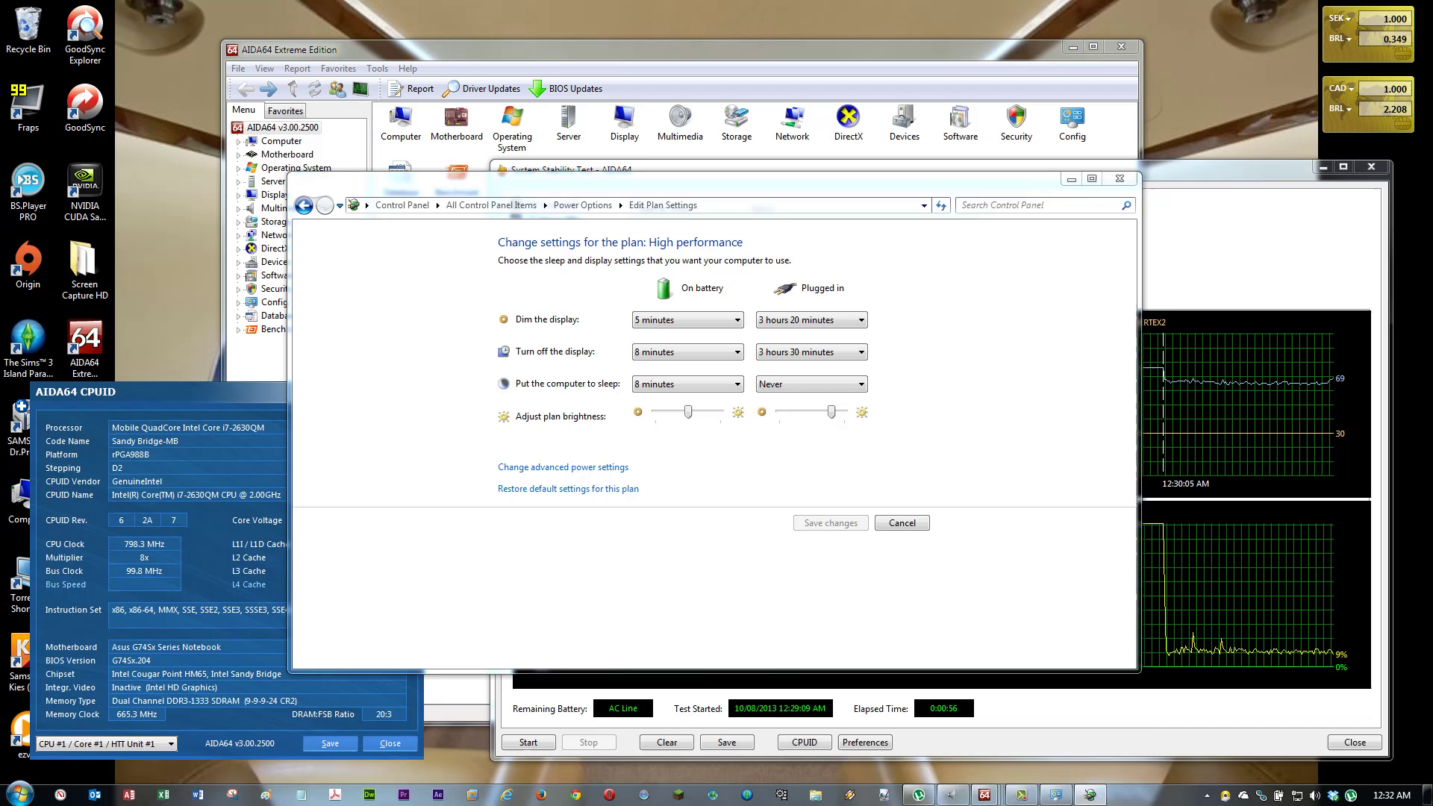
left_click(1118, 50)
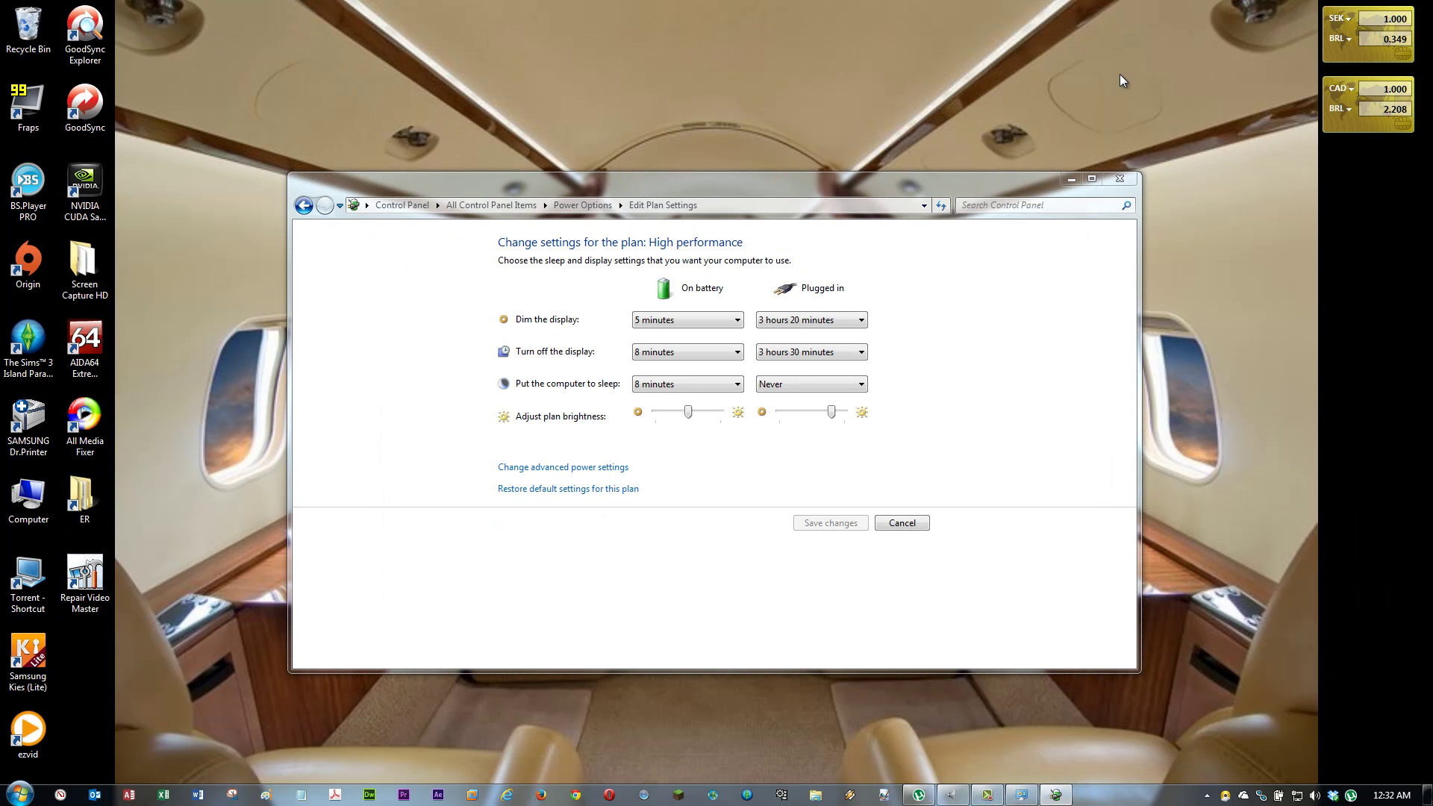
left_click(1119, 180)
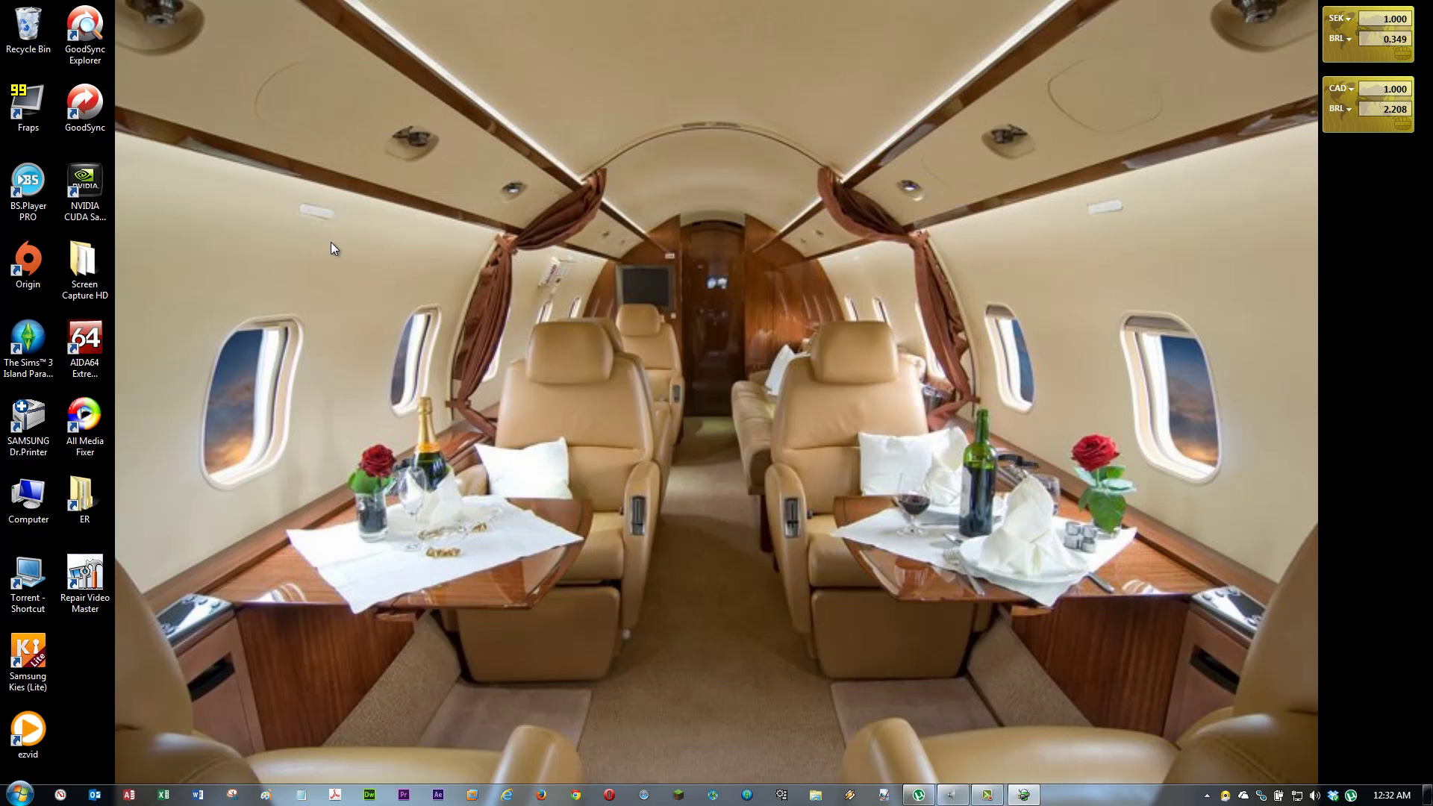
double_click(84, 341)
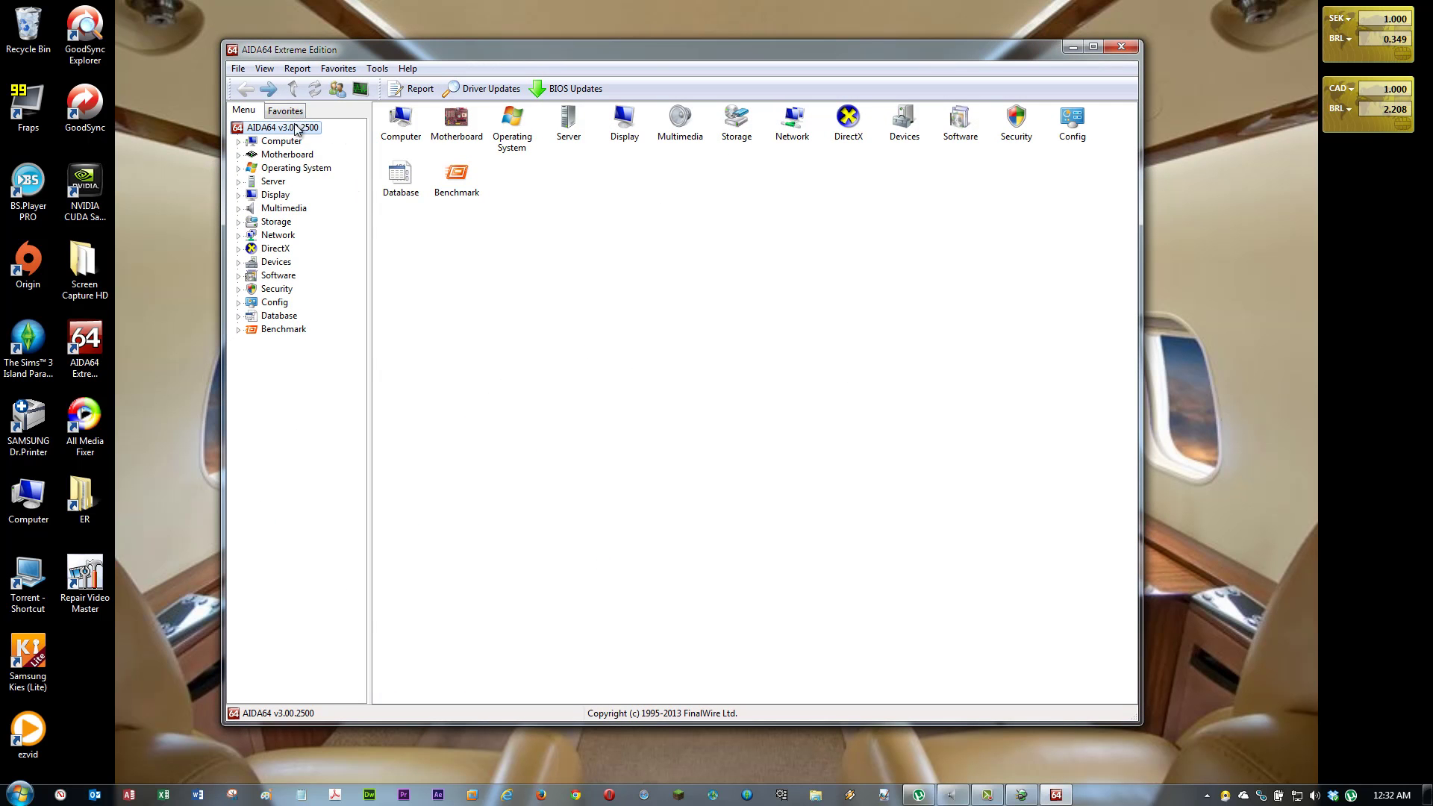
Open System Stability Test with CPUID details at lower left, and uncheck Stress FPU and Stress system memory.
left_click(361, 90)
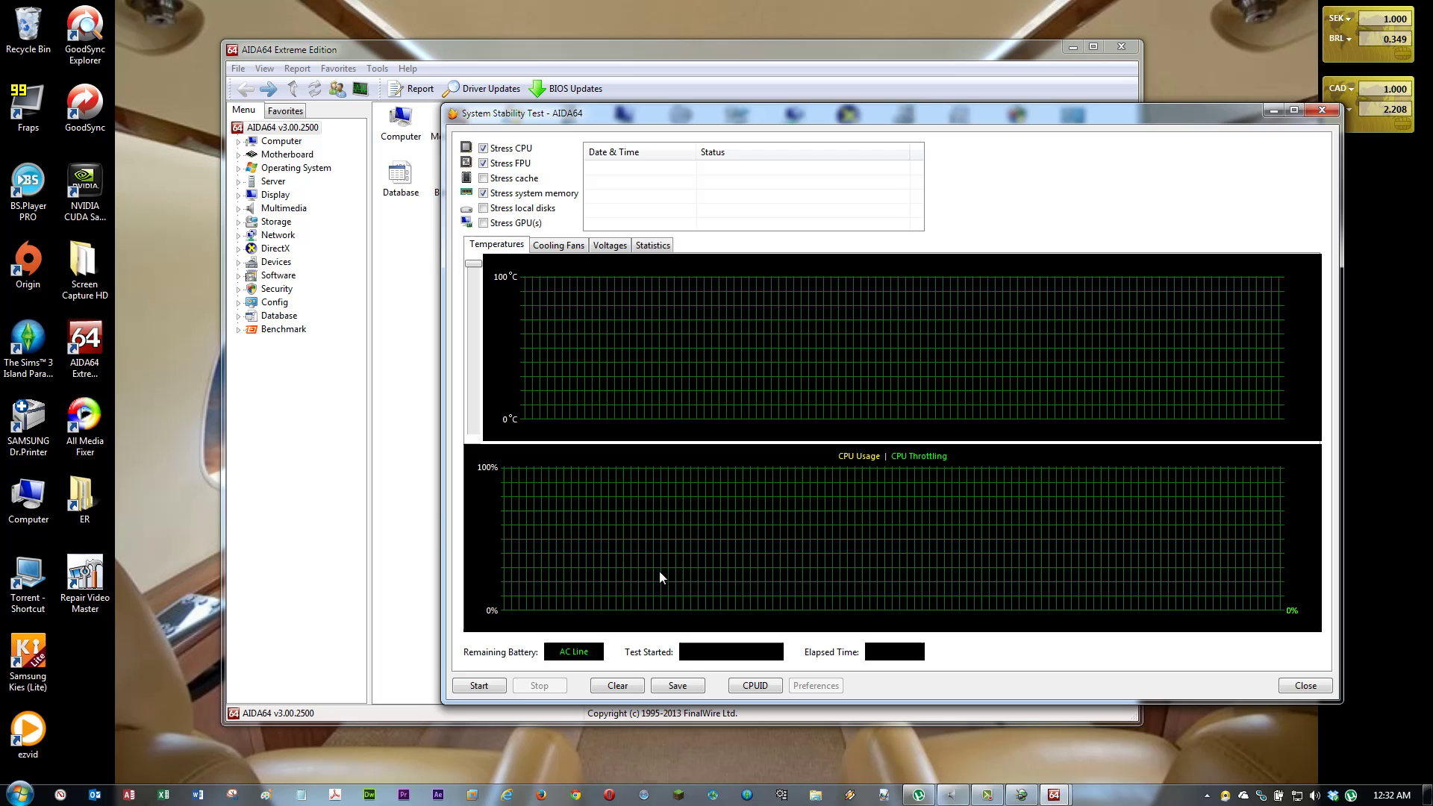
left_click(753, 683)
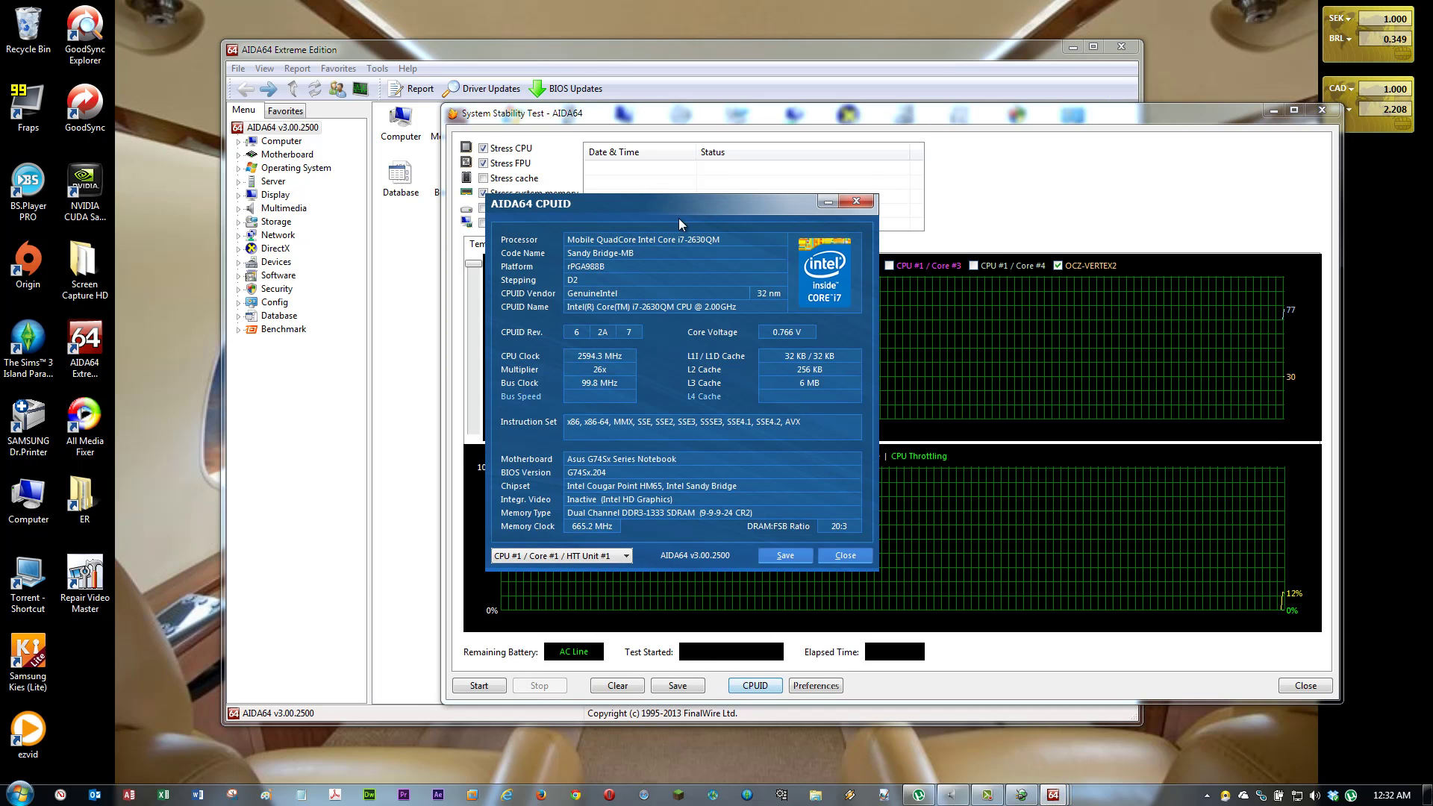
left_click_drag(657, 214, 170, 382)
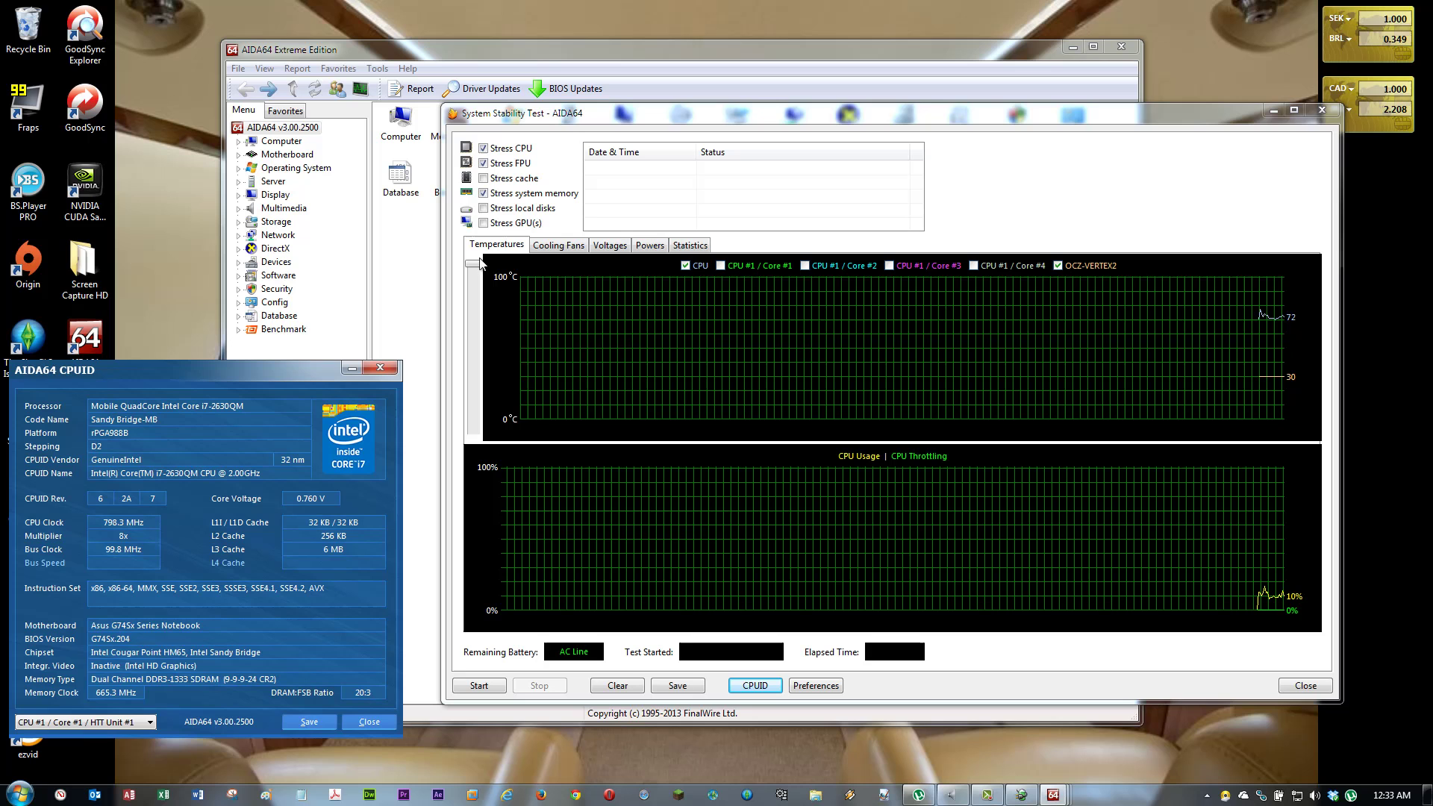
left_click(483, 162)
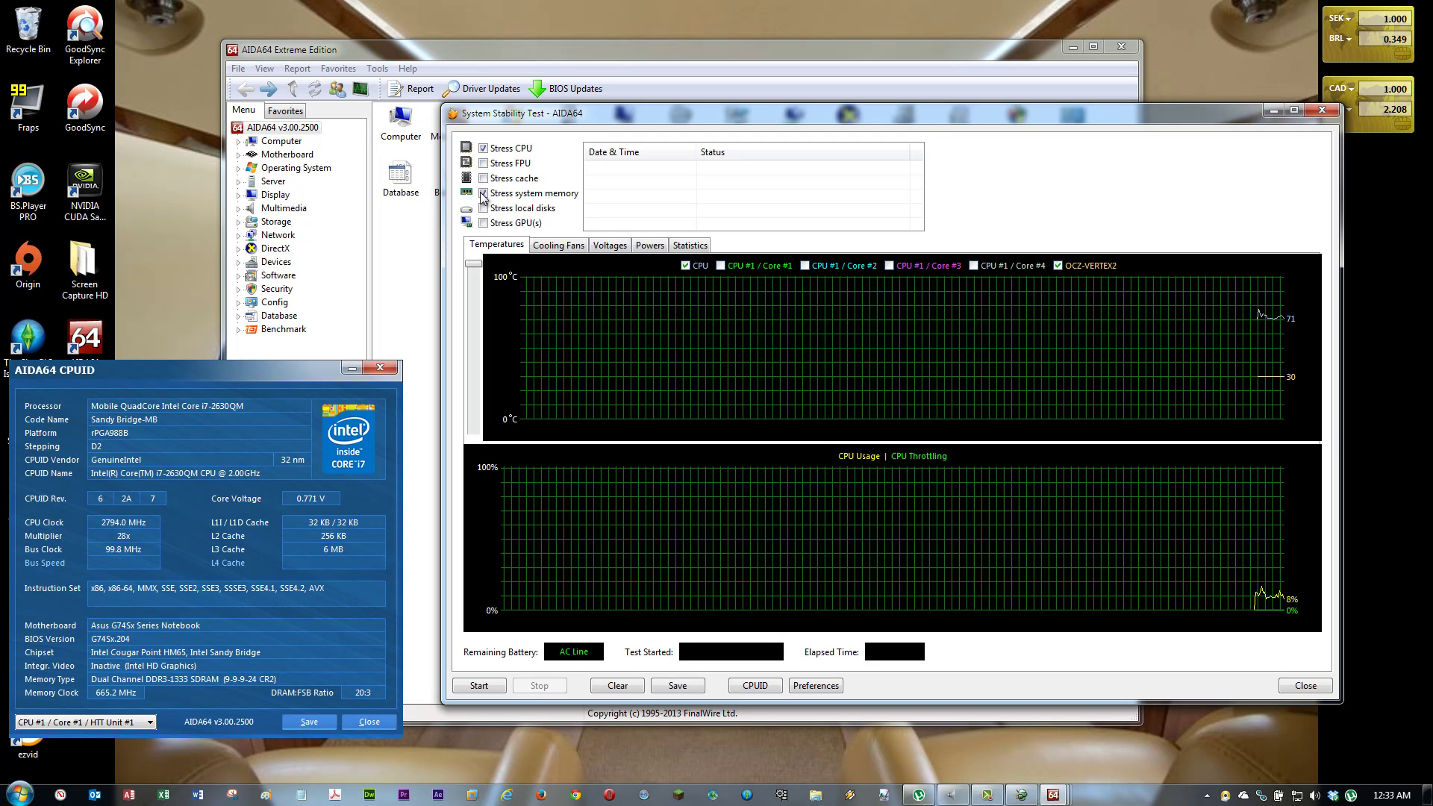
left_click(483, 193)
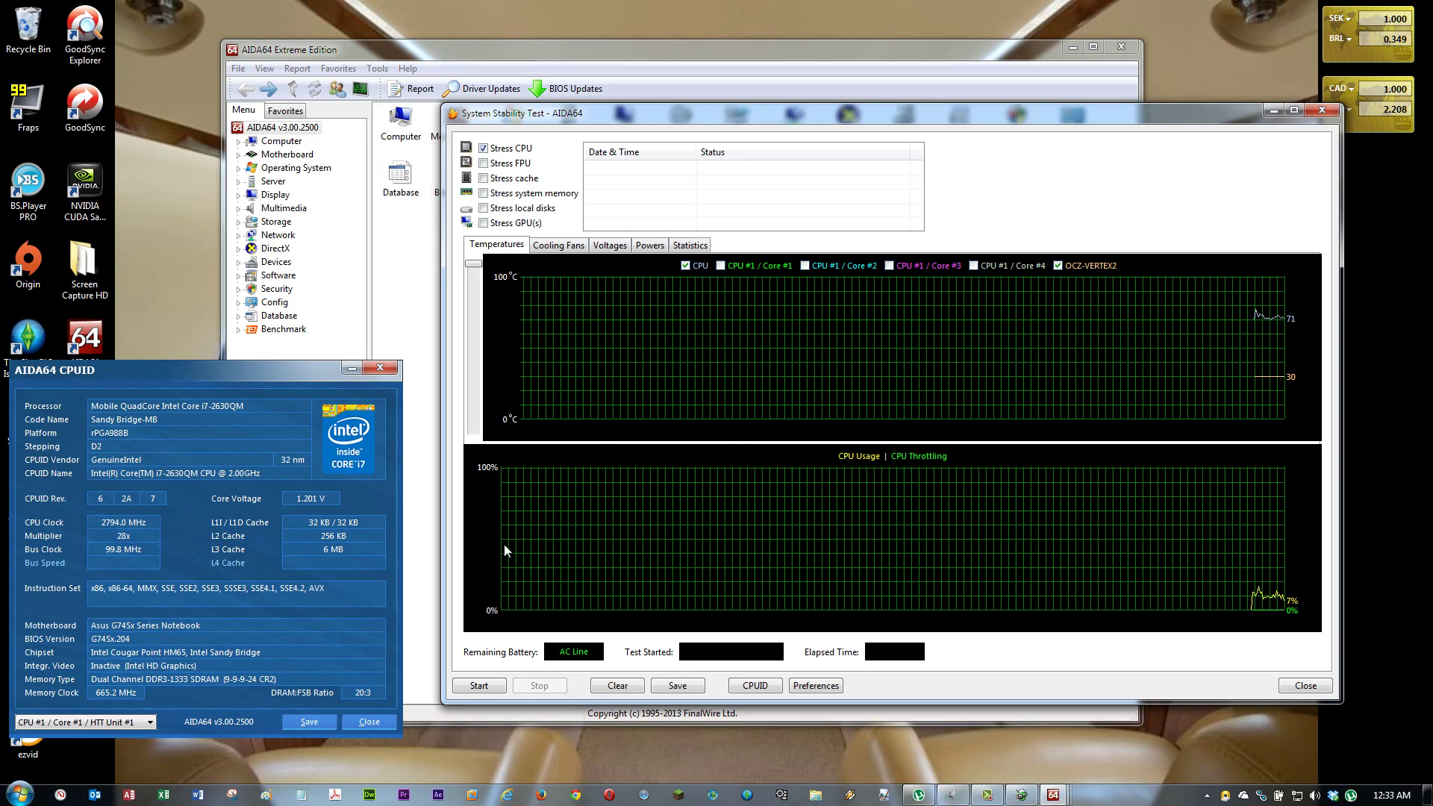
Start the CPU stress test and let it run until overheating throttling up to 19% appears.
left_click(495, 683)
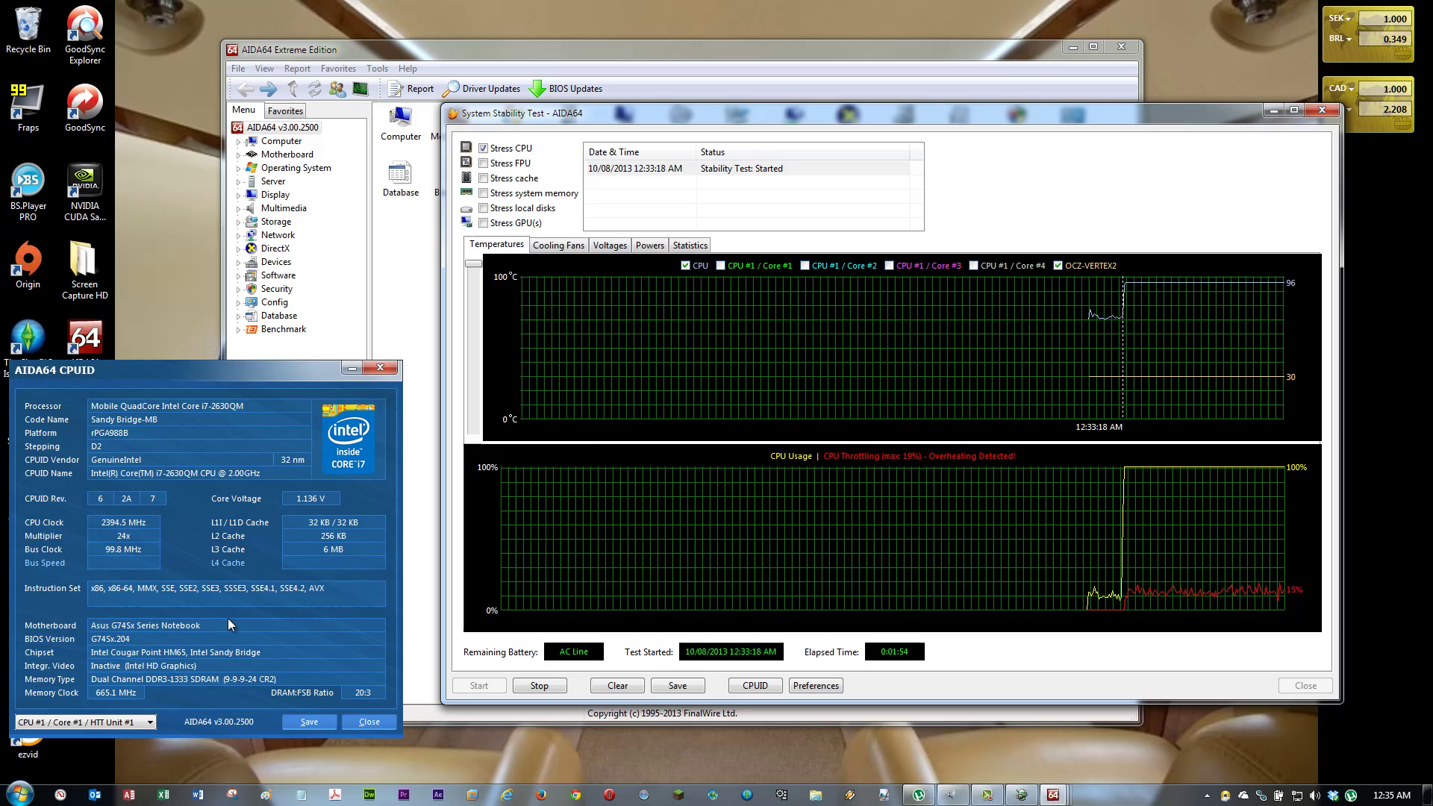
Stop the stress test at 1:55 and bring back the Power Options advanced settings.
left_click(554, 689)
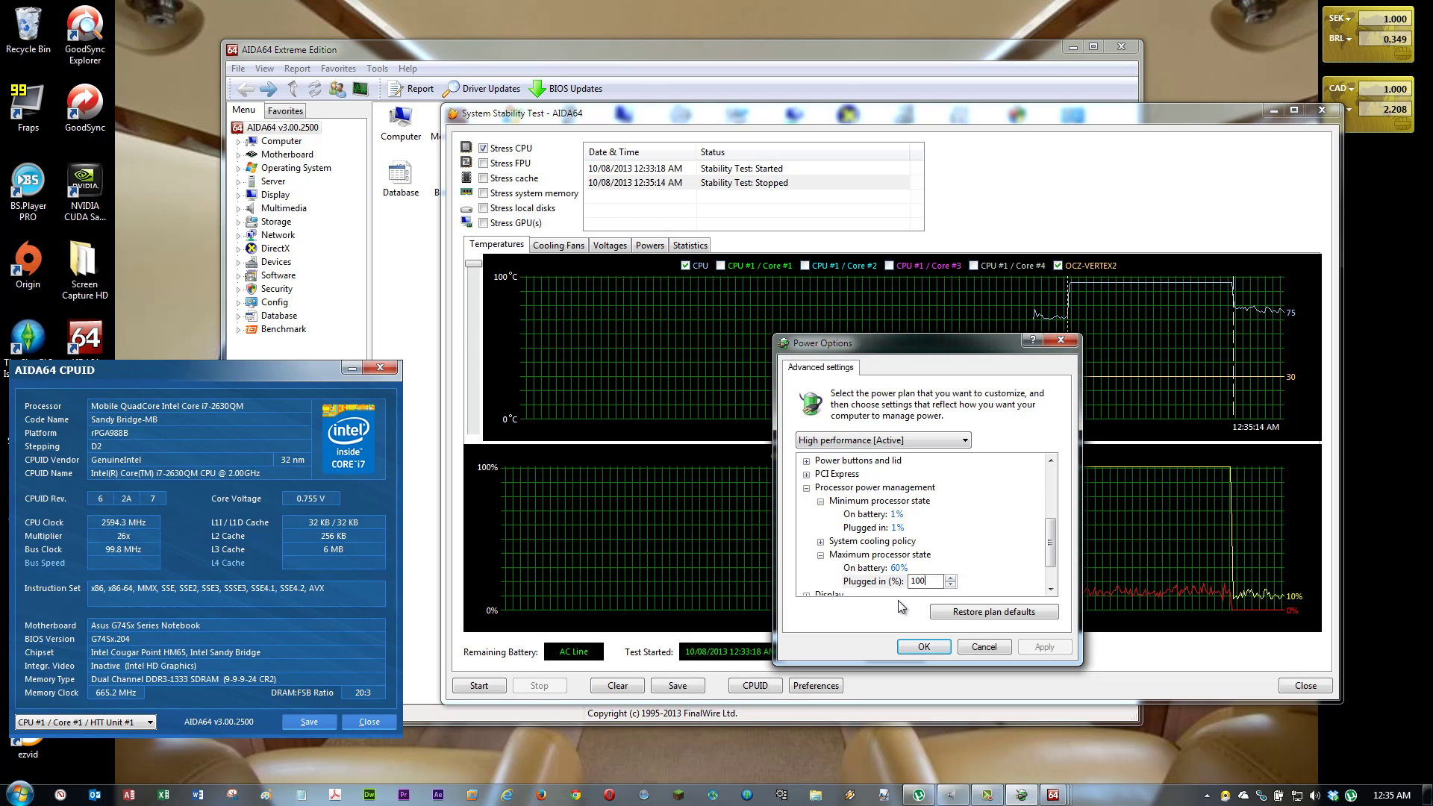
Change the plugged-in maximum processor state from 100 to 99%, apply it, and close Power Options.
left_click_drag(922, 582, 909, 580)
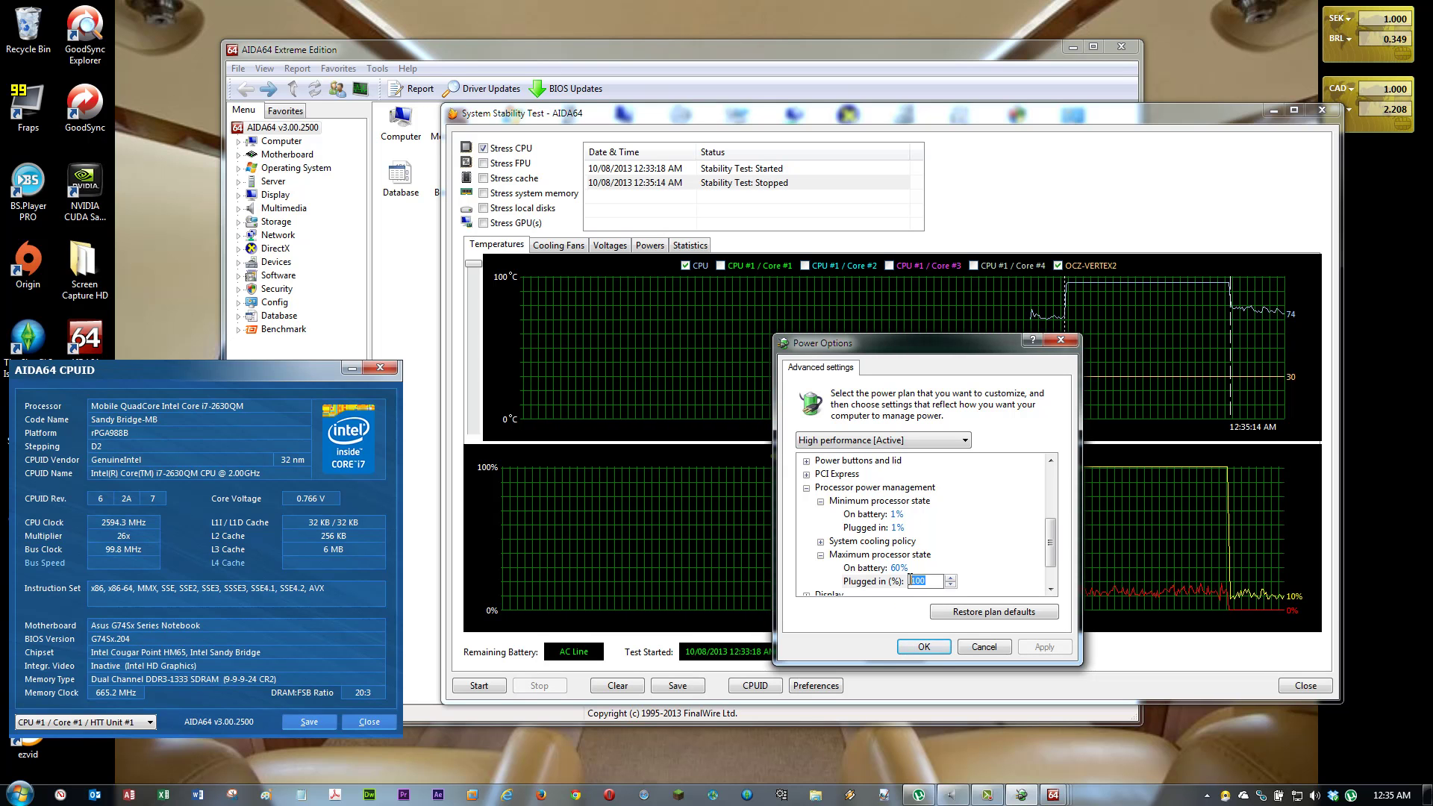
type("99")
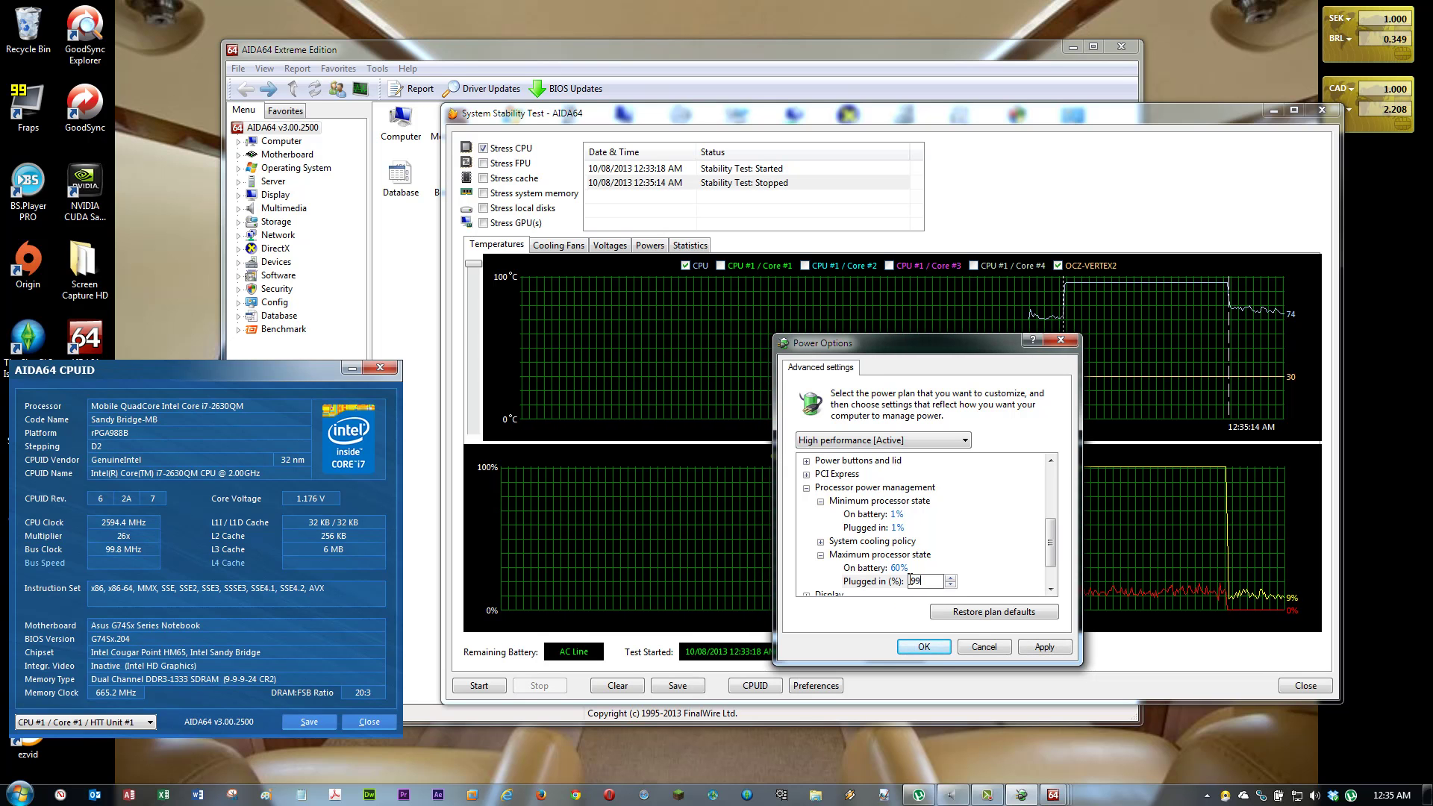
left_click(1030, 648)
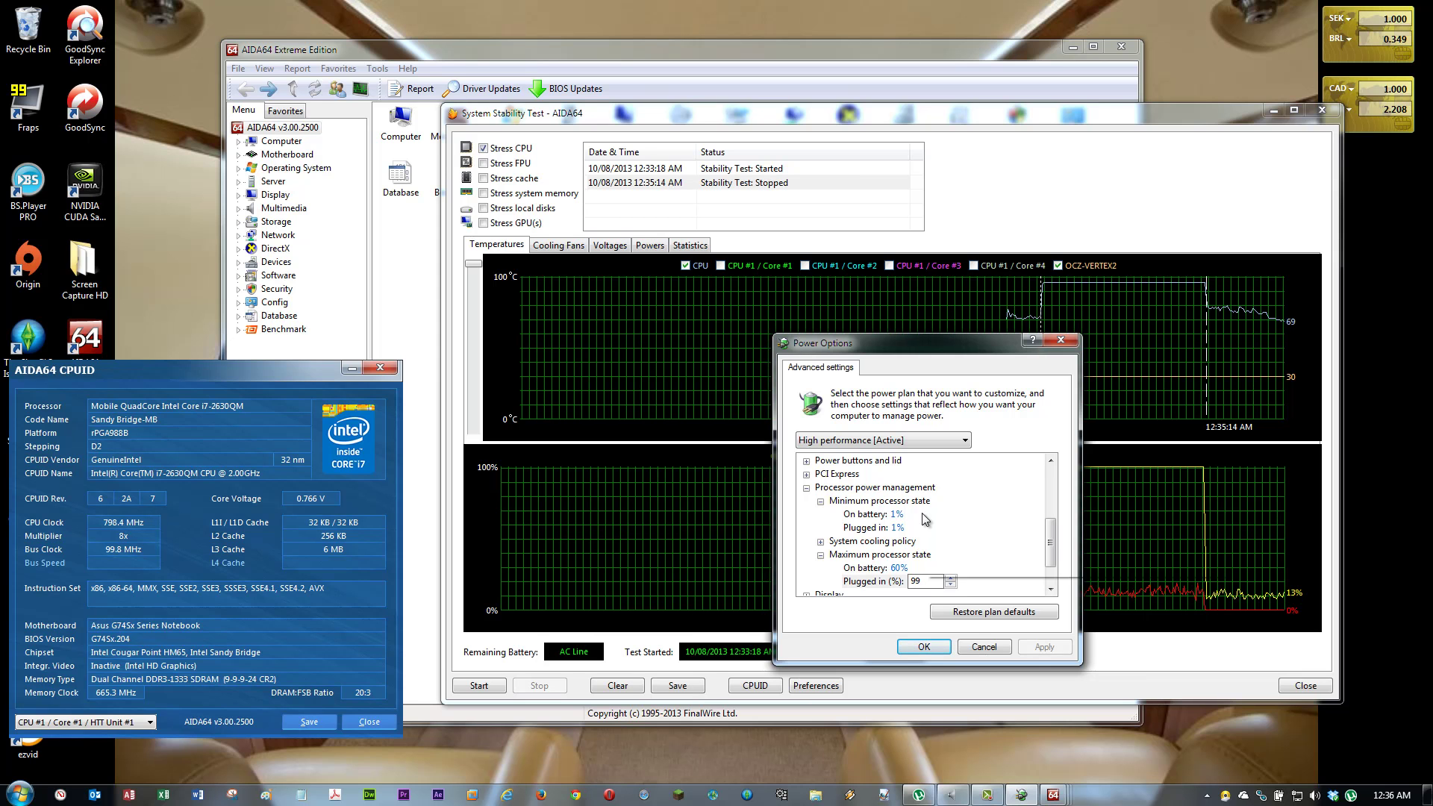
key("Return")
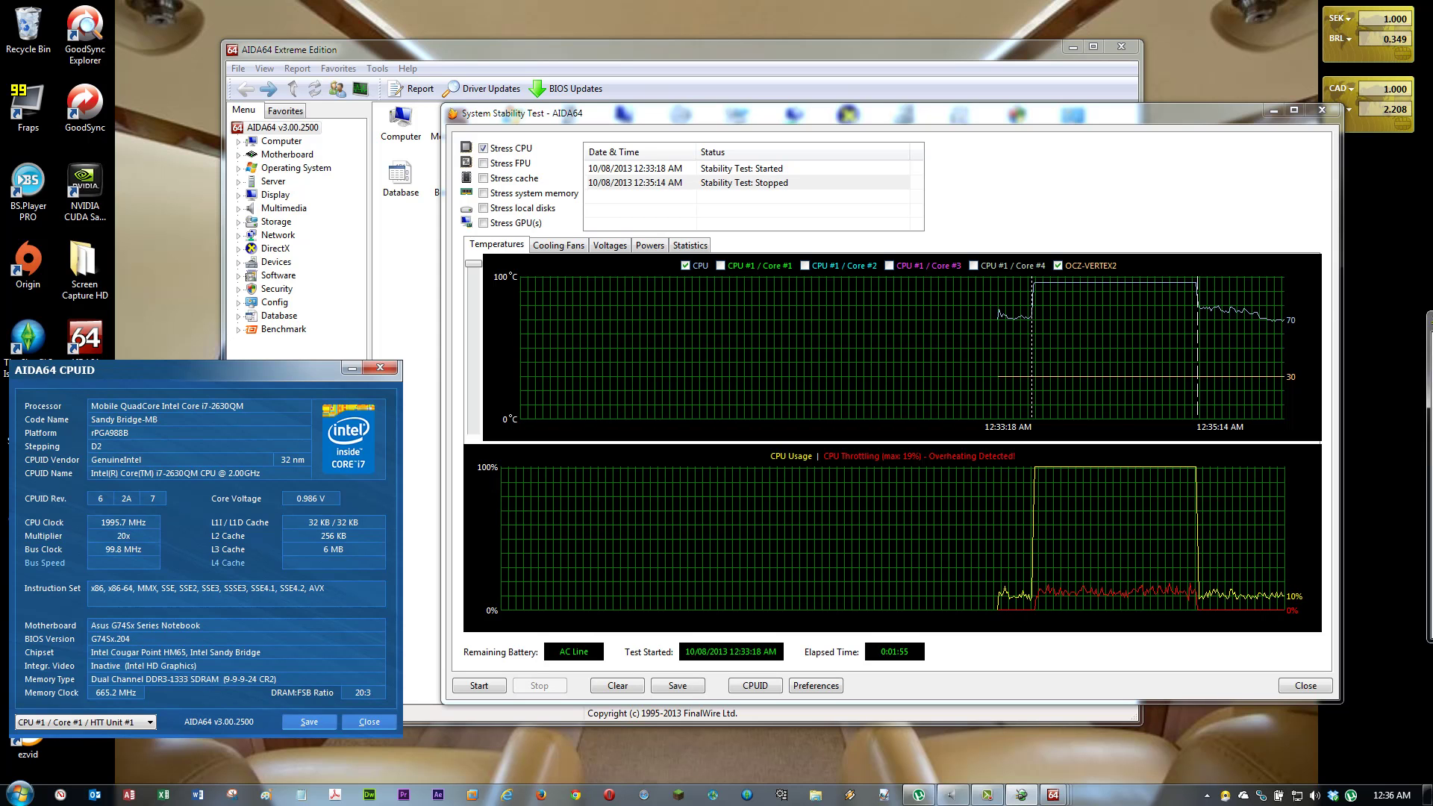
left_click_drag(1324, 379, 1248, 446)
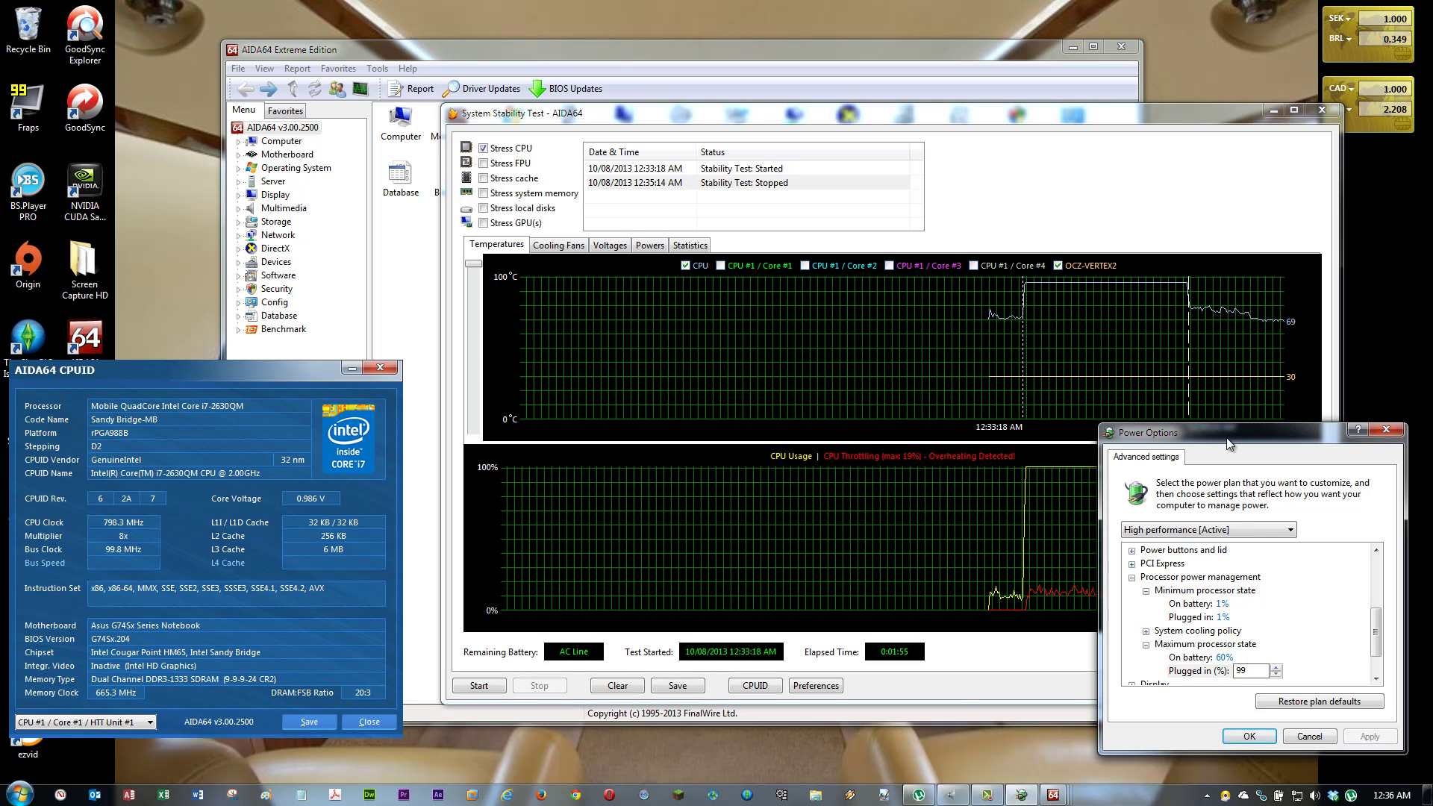
left_click(1248, 736)
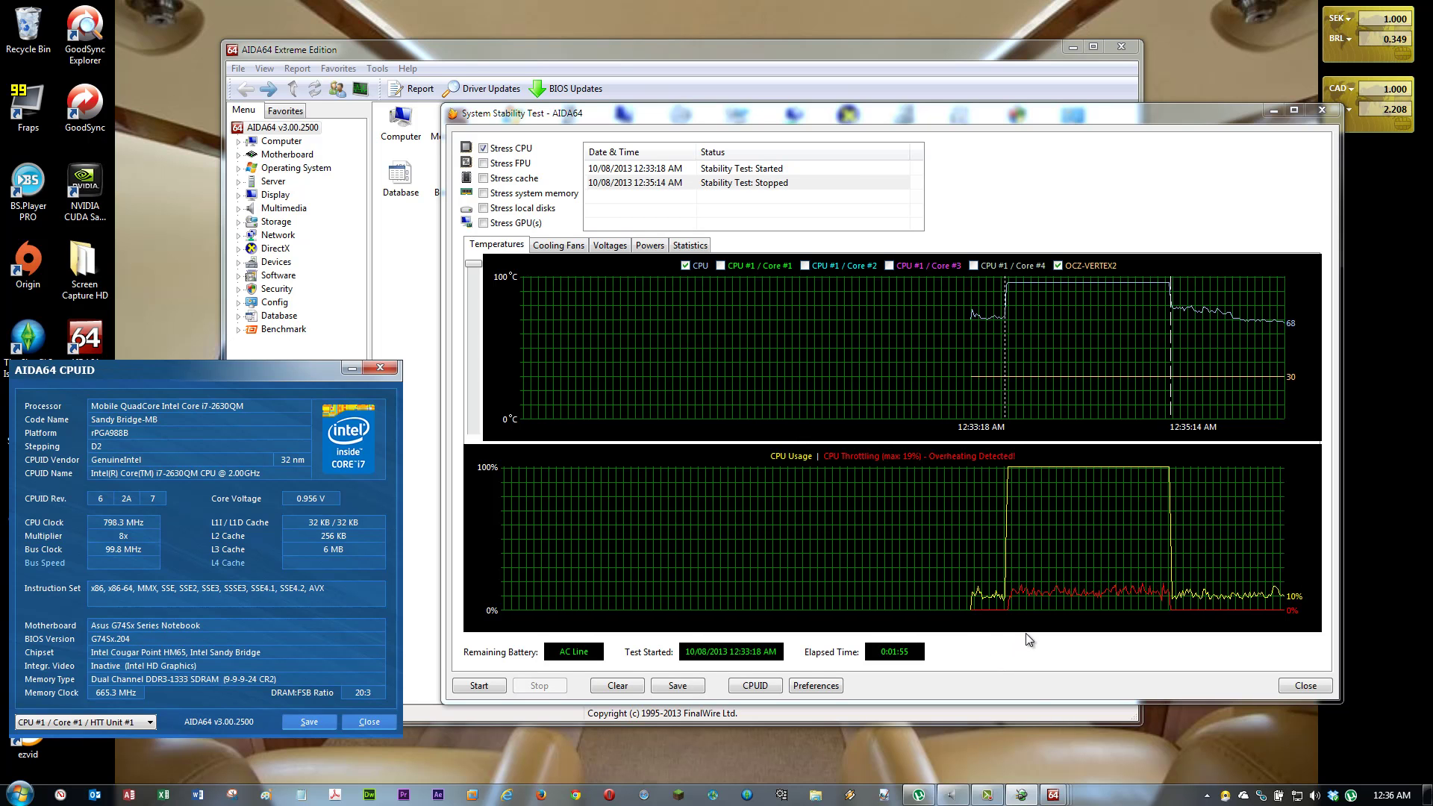
Restart the AIDA64 CPU stress test to confirm 100% usage with 0% throttling.
left_click(484, 686)
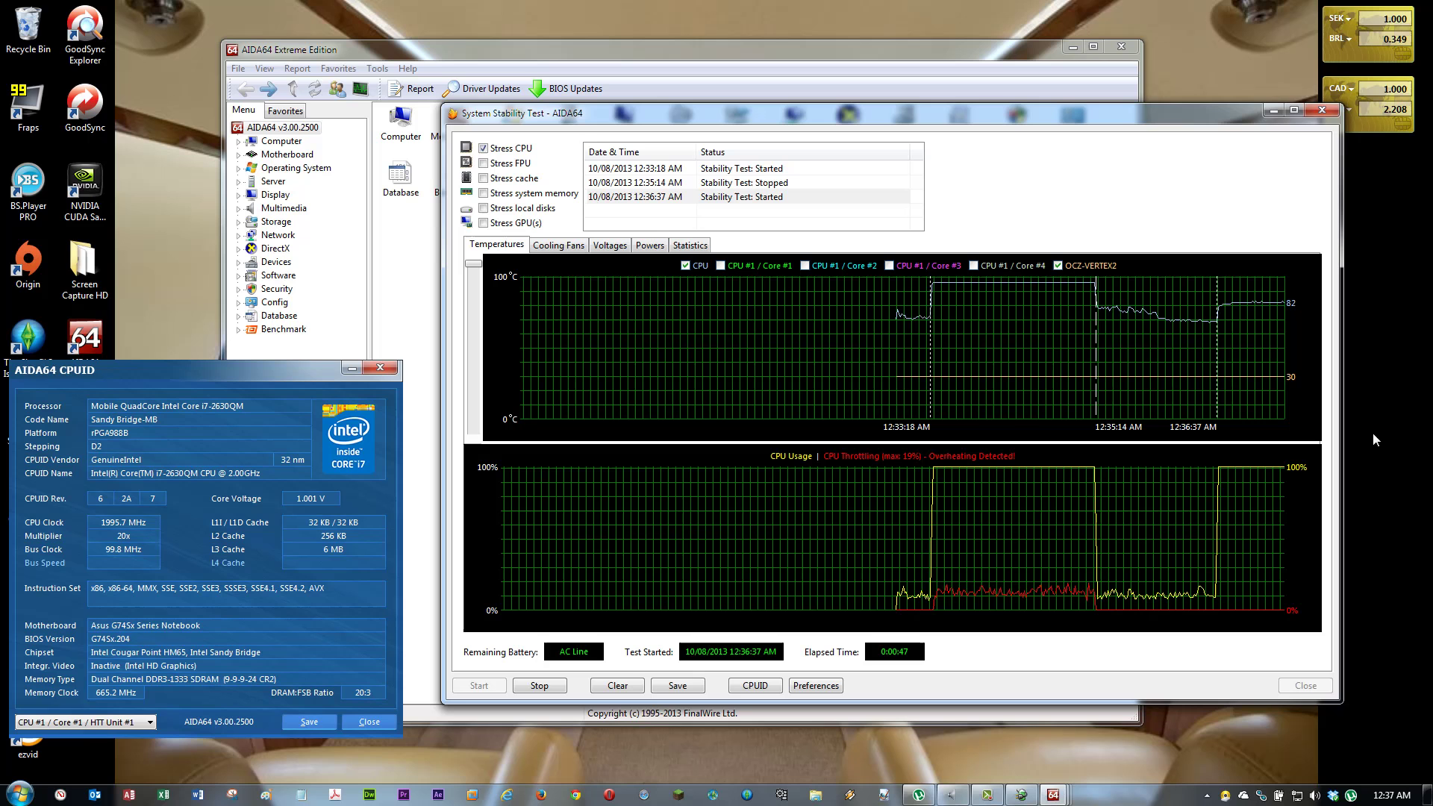
Lower the plugged-in maximum processor state from 99% to 96% and apply it mid-test.
left_click(1021, 795)
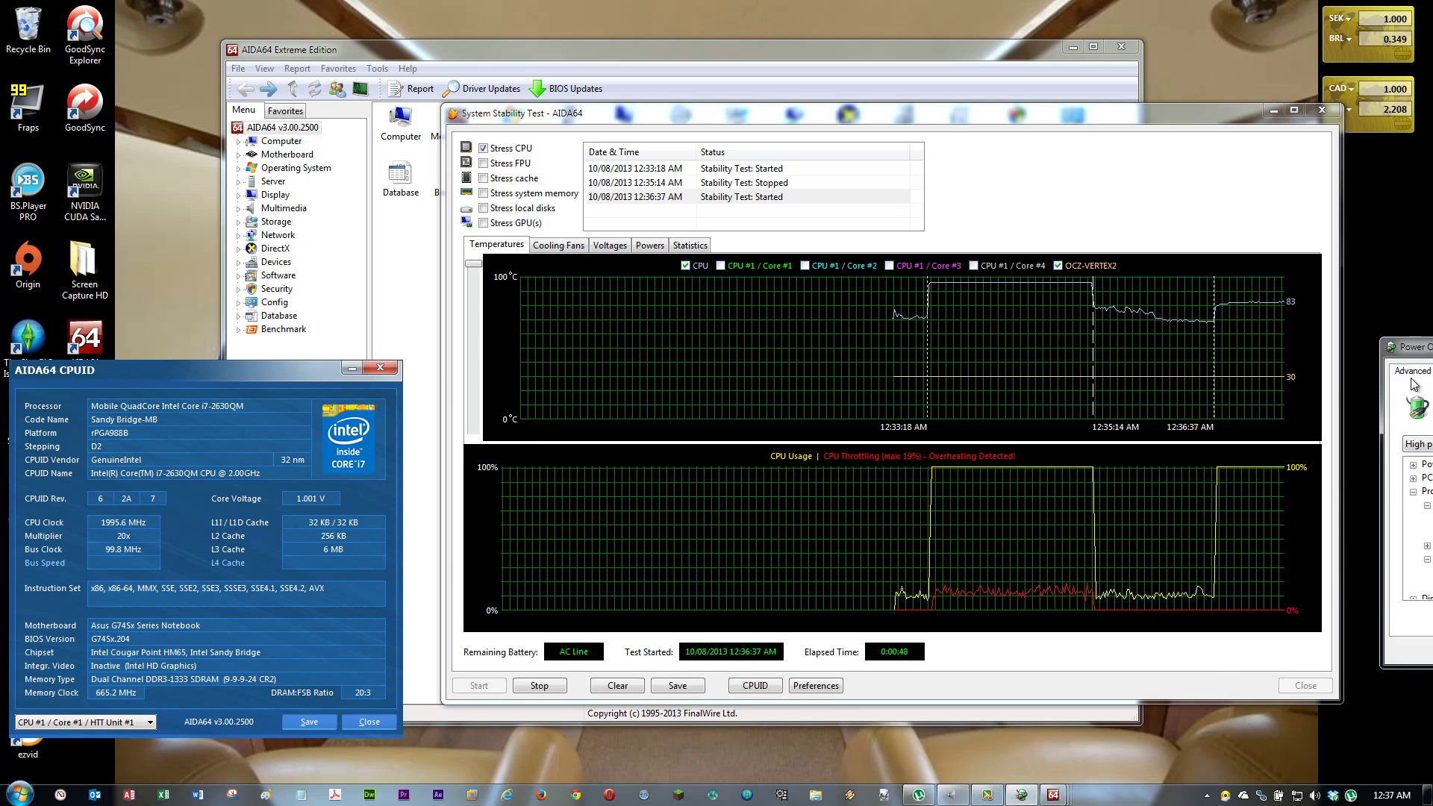
left_click_drag(924, 410, 821, 399)
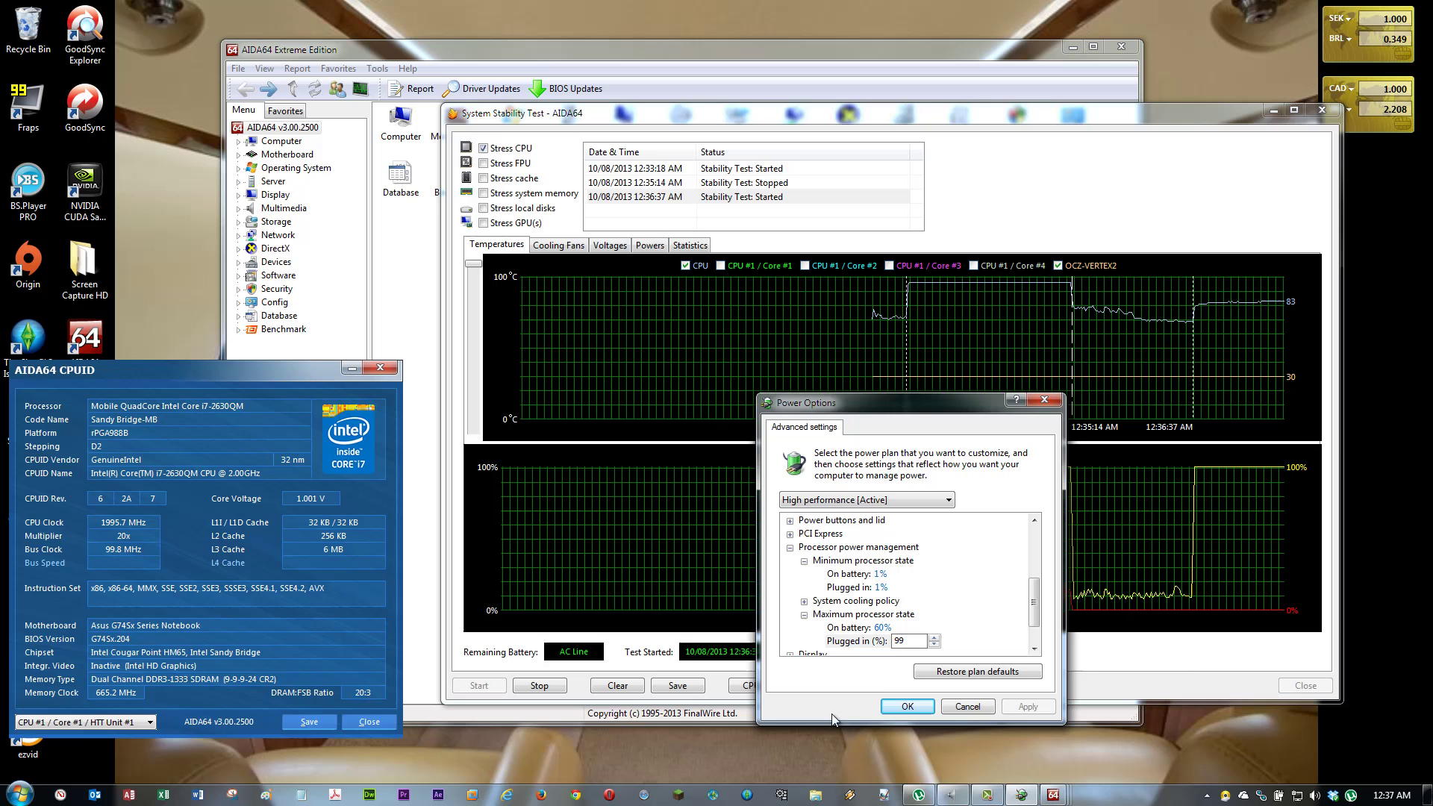
left_click(910, 640)
key("BackSpace")
type("6")
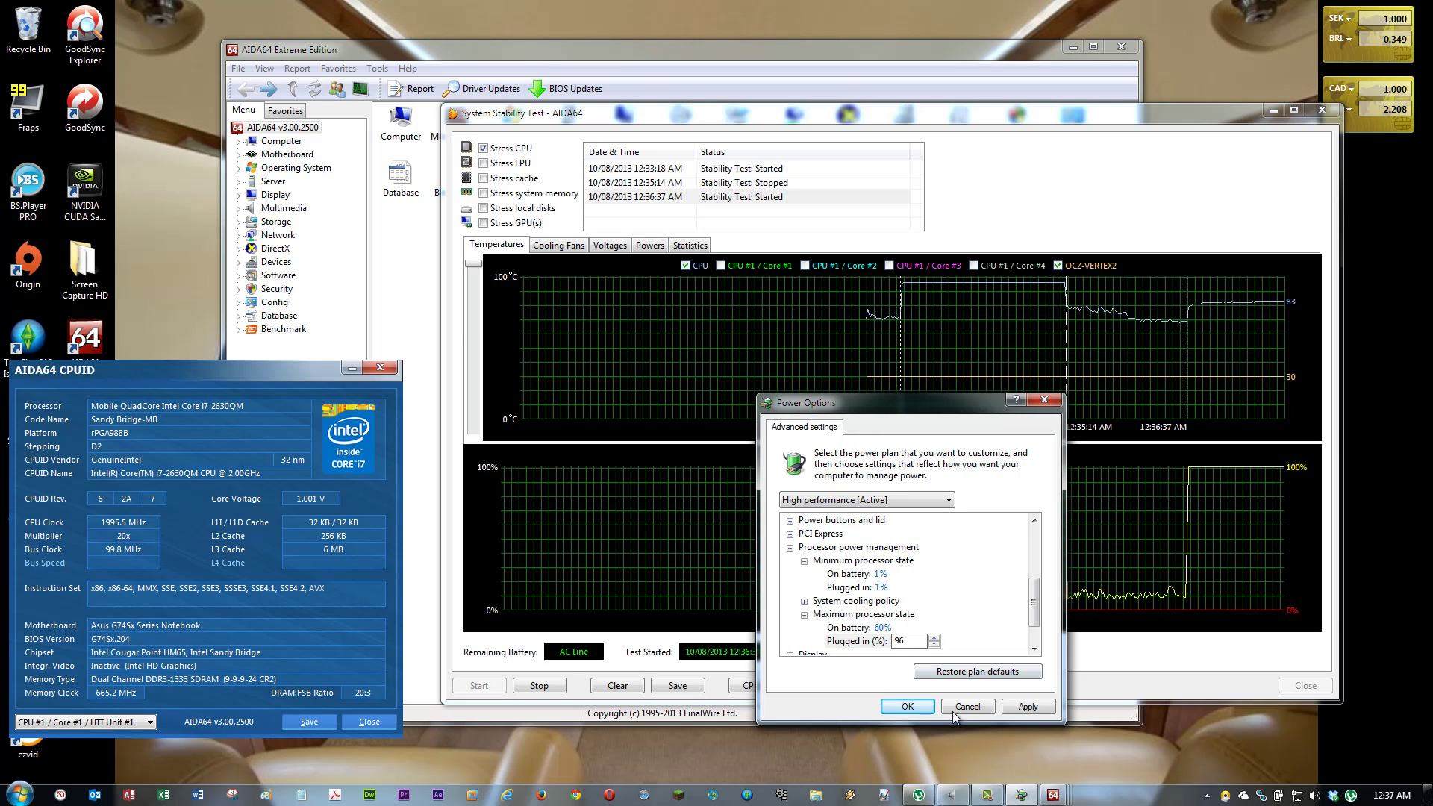
left_click(1020, 708)
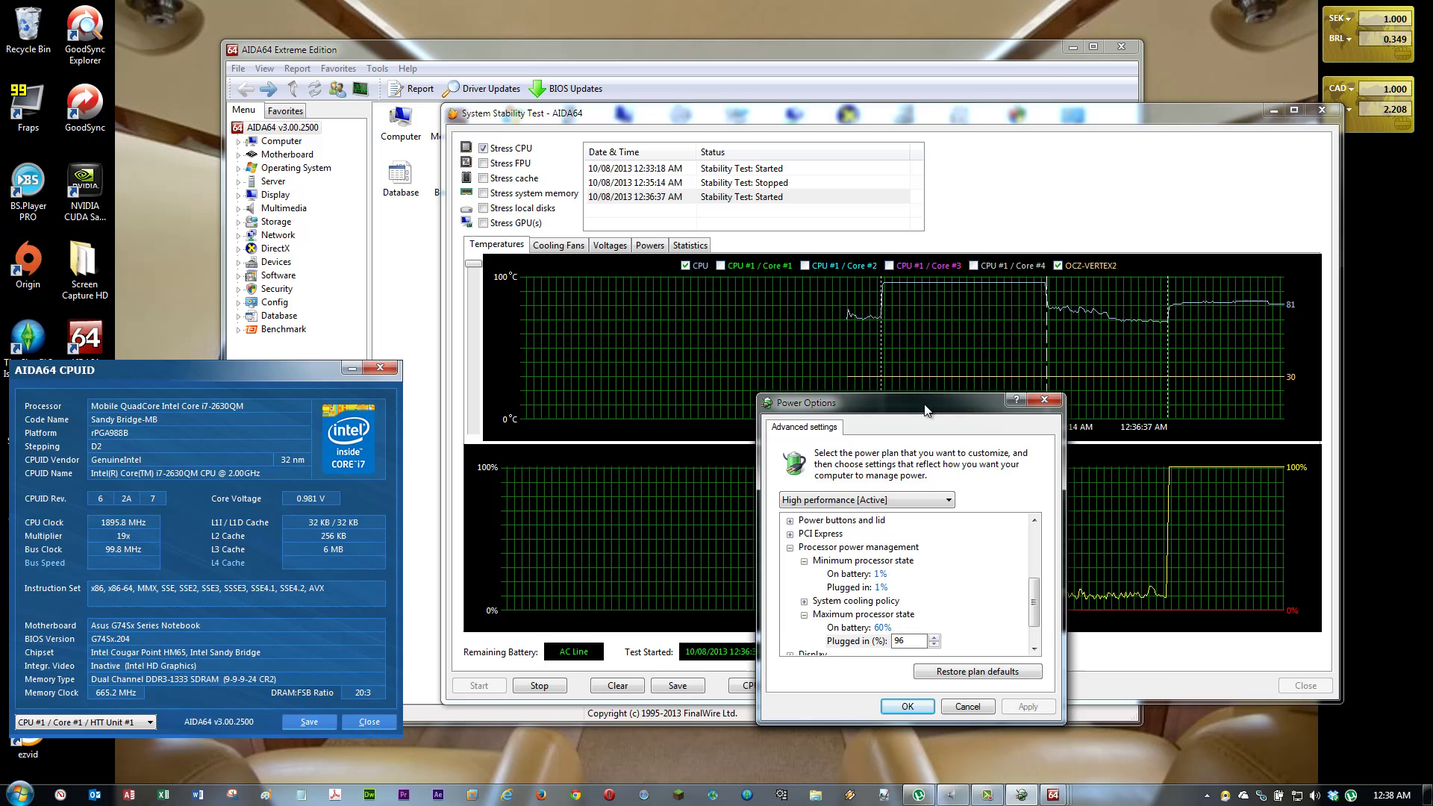
key("Escape")
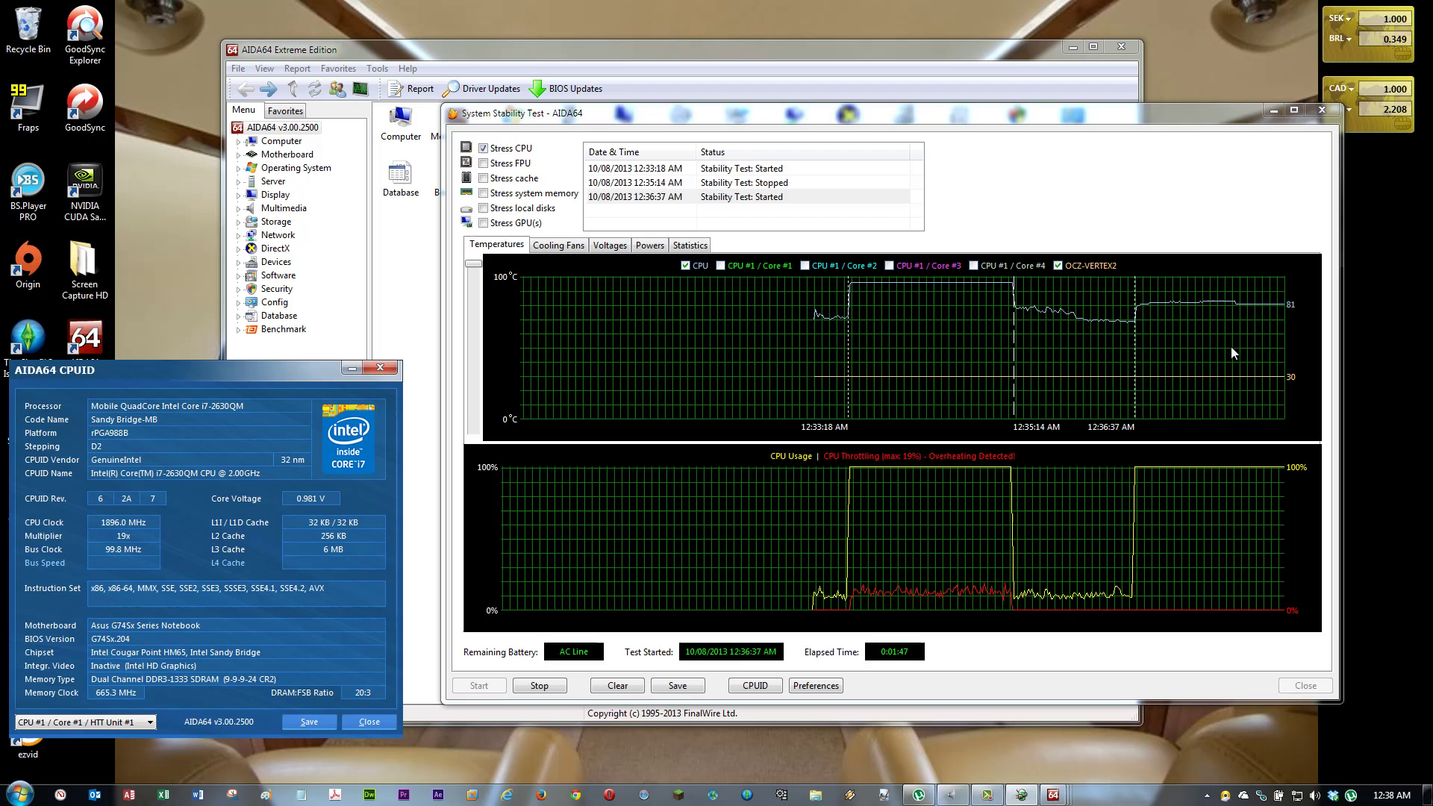
left_click_drag(1125, 113, 1127, 99)
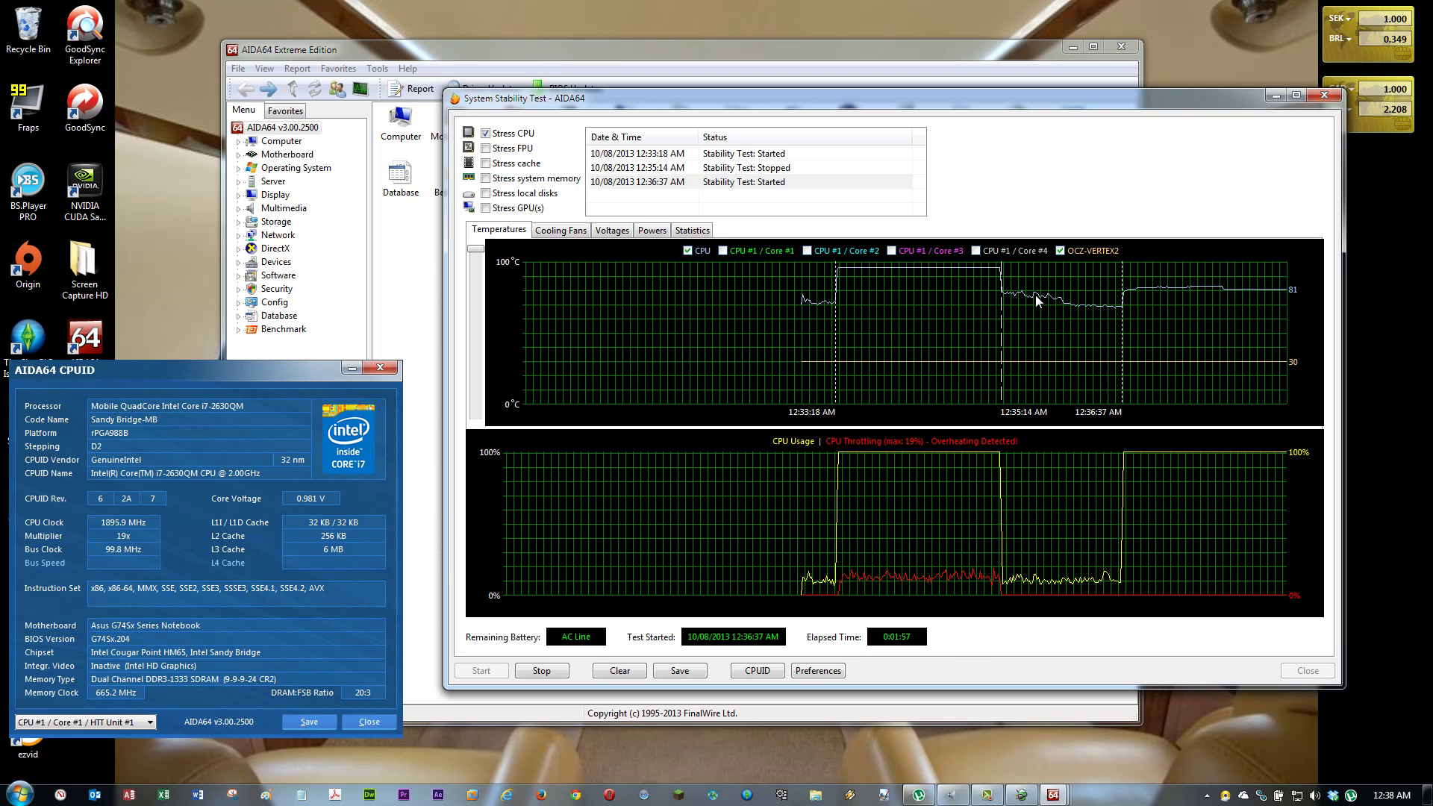
left_click_drag(1106, 102, 1108, 165)
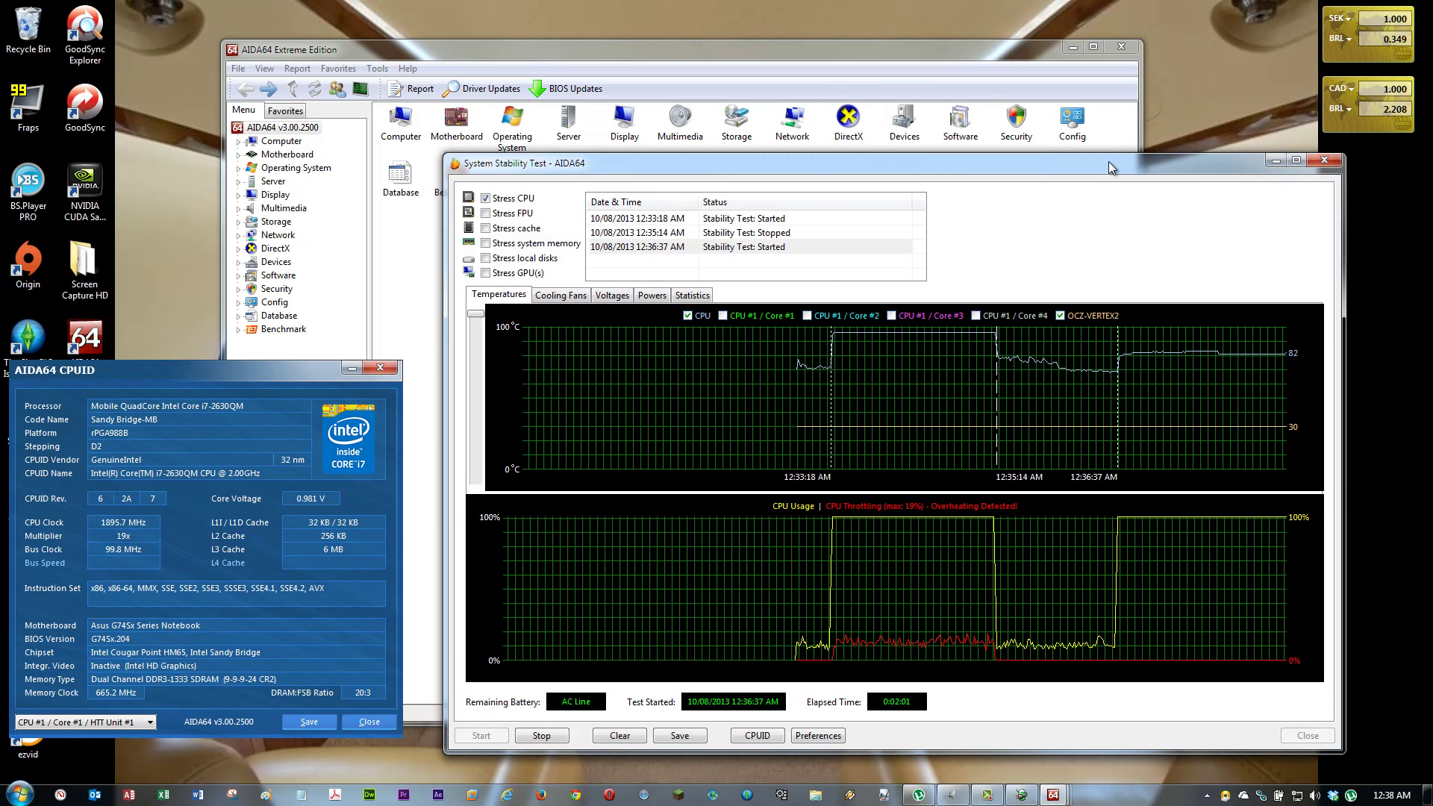